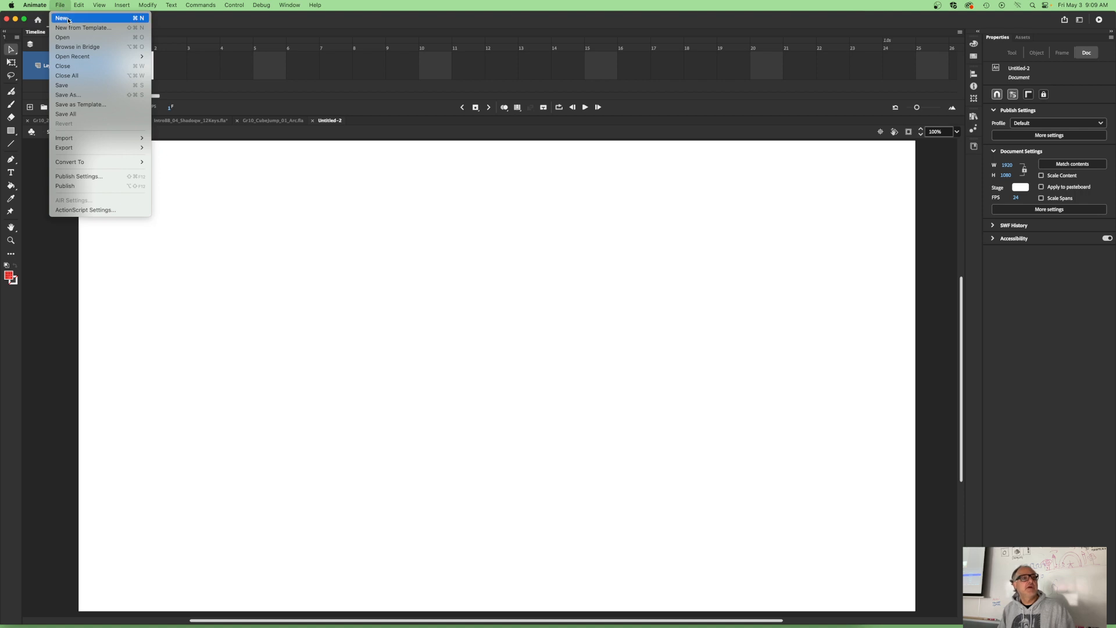
- Create a new Full HD character animation document, 1920 x 1080 pixels at 24 fps, for ActionScript 3.0
click(65, 18)
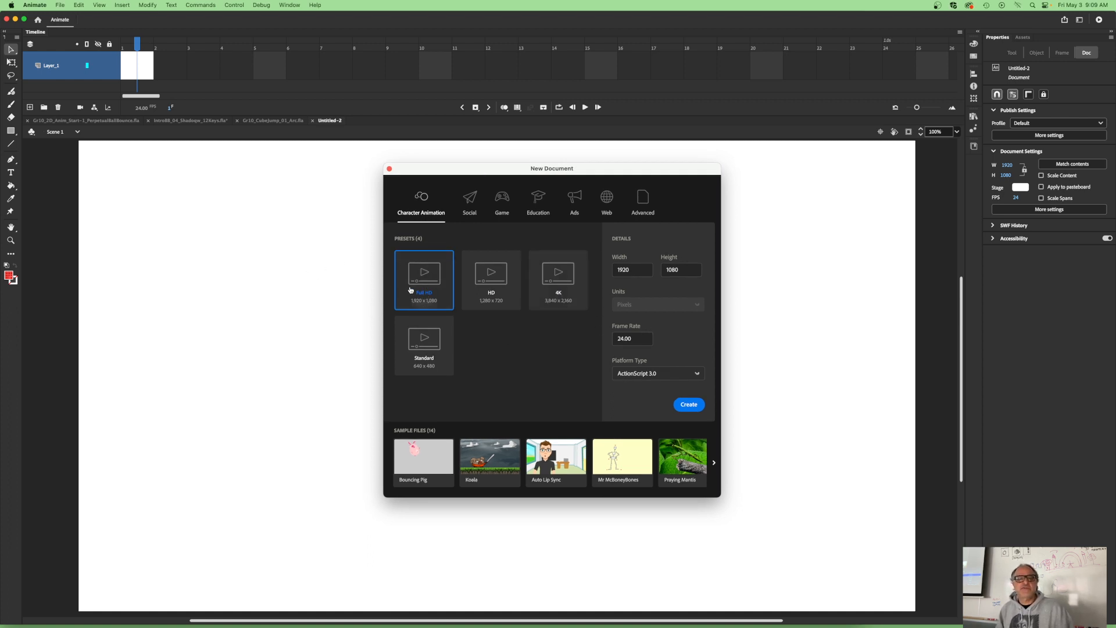
drag(448, 174, 328, 158)
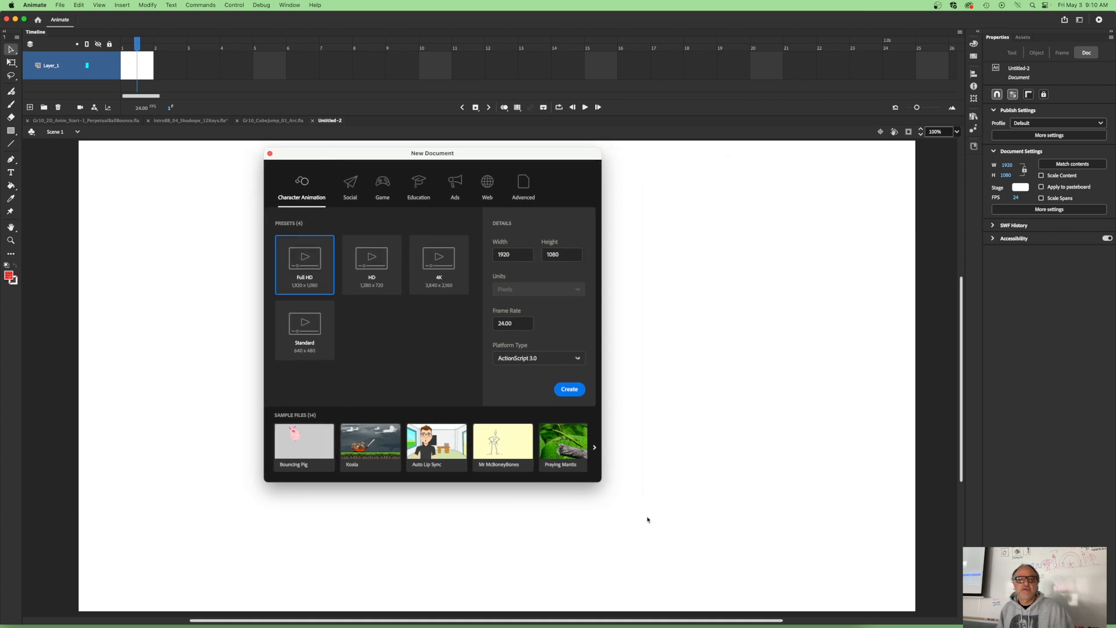
drag(522, 324, 463, 317)
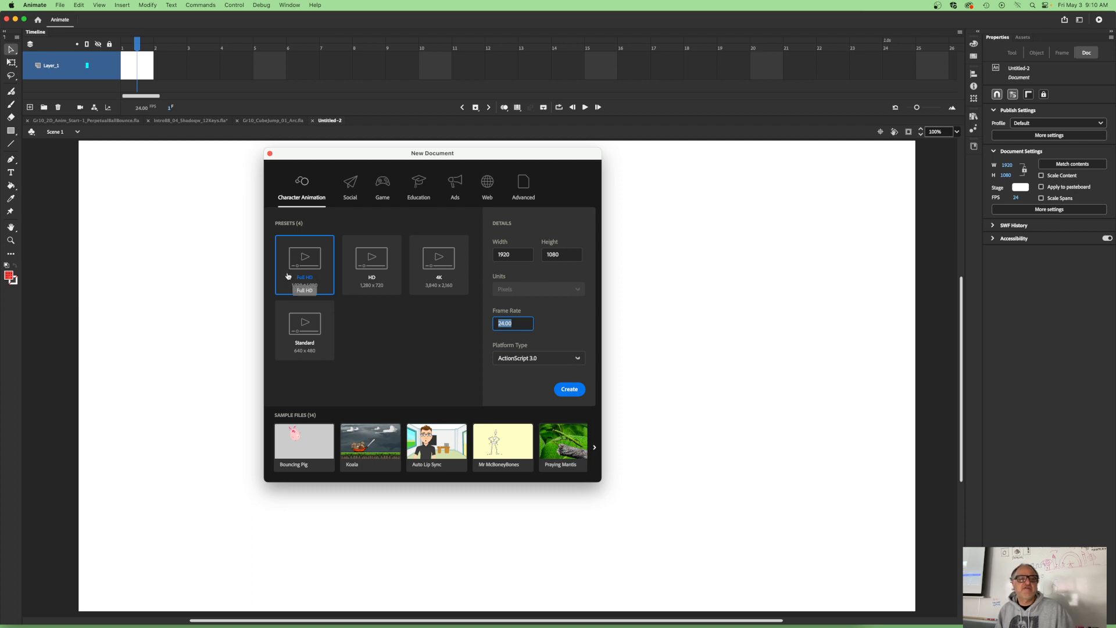
click(373, 266)
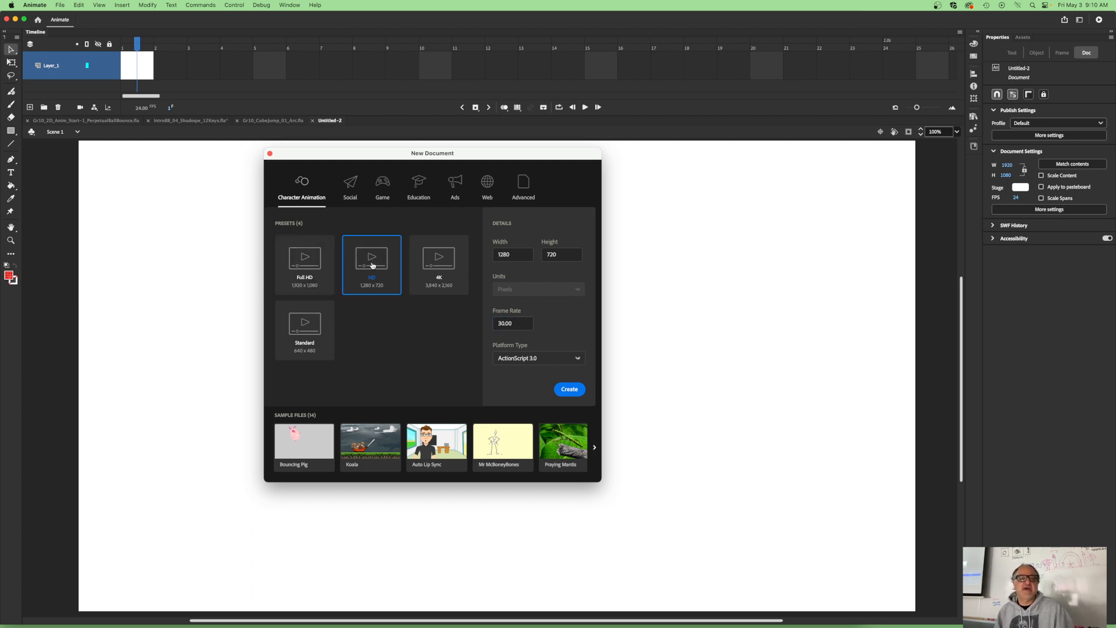
click(296, 260)
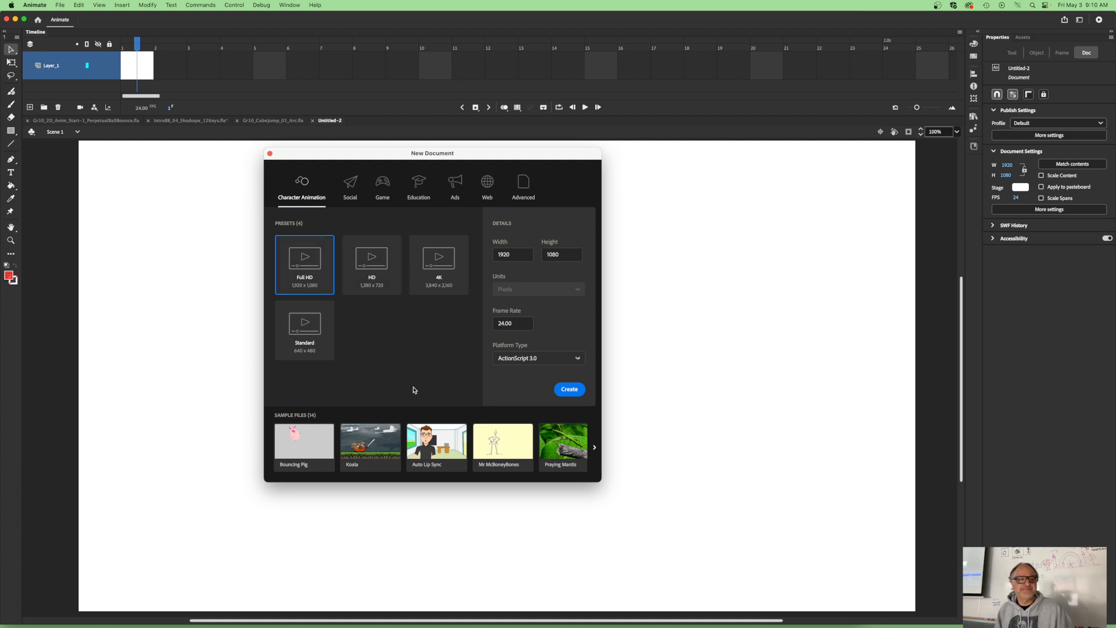
click(570, 391)
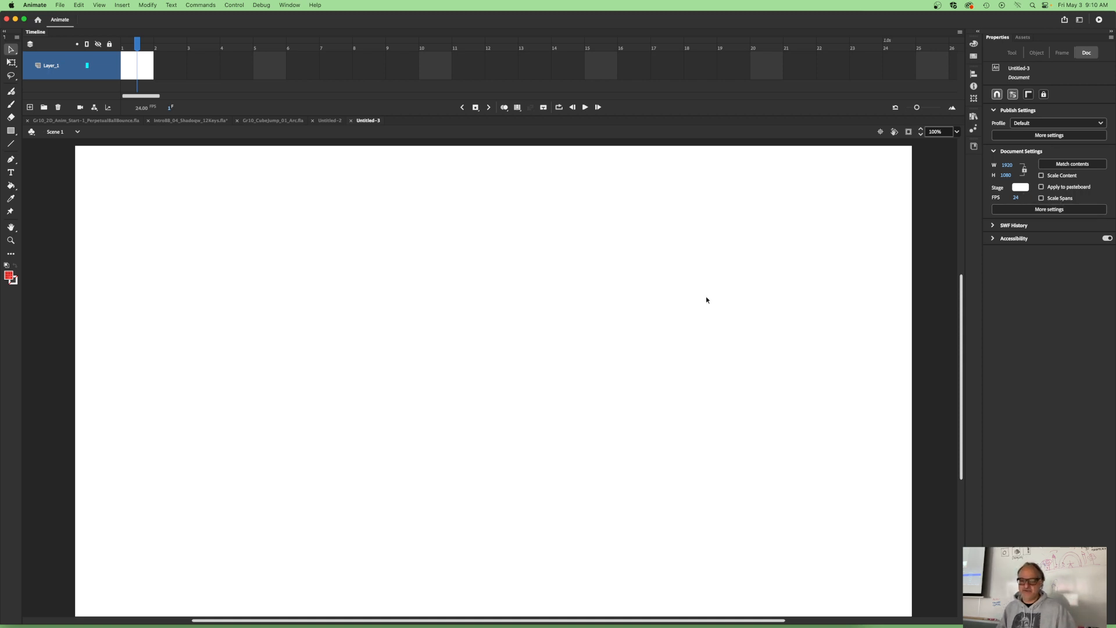
key(super+minus)
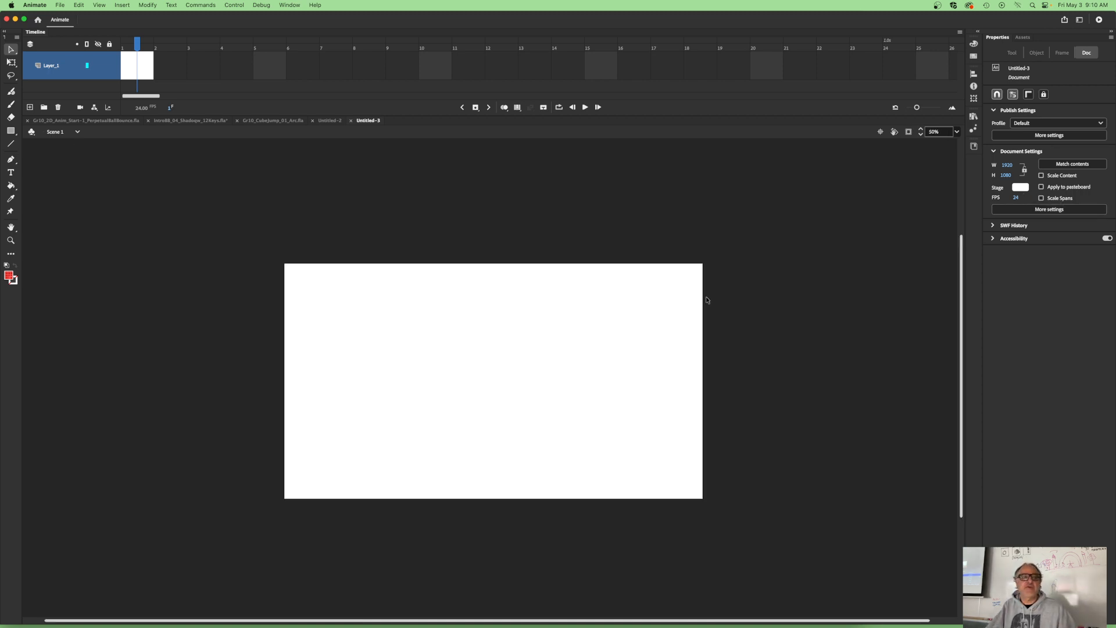
key(super+equal)
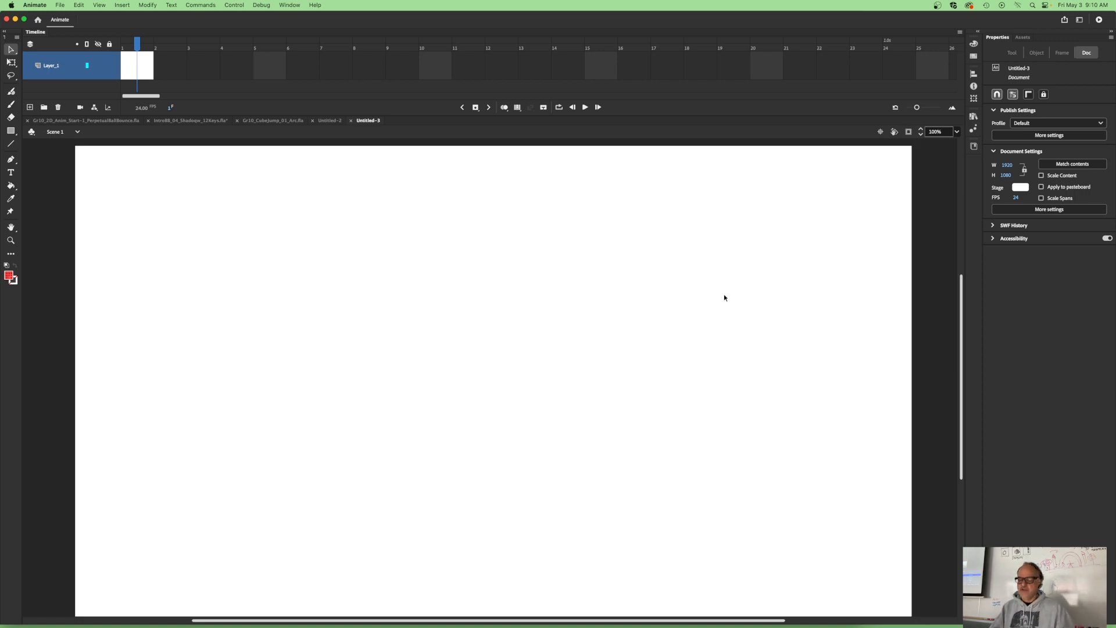
key(super+minus)
key(super+minus)
key(super+equal)
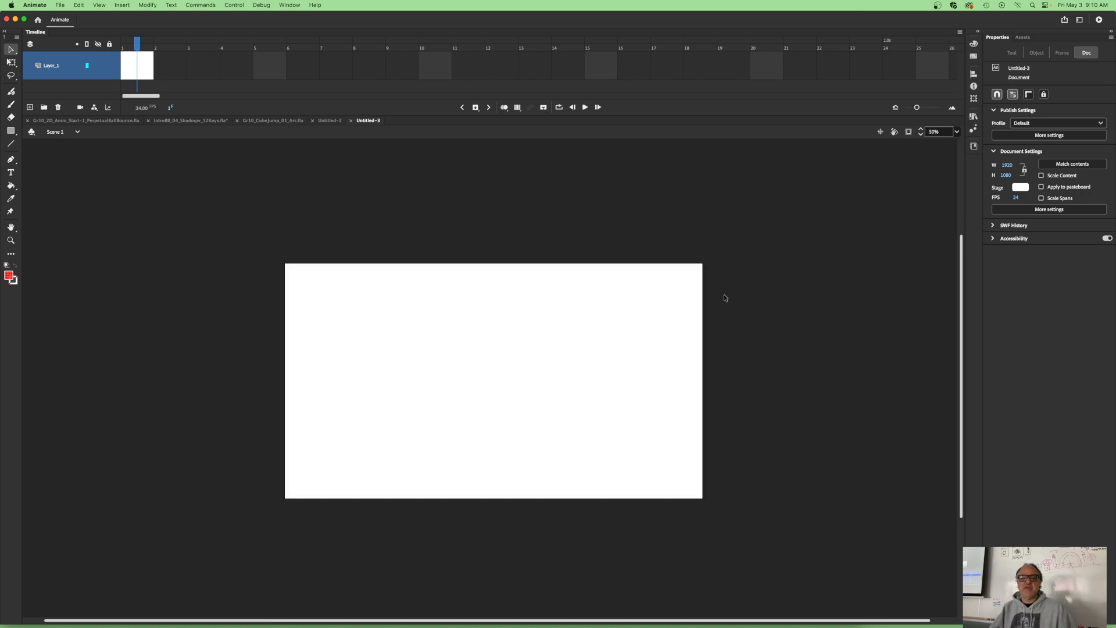
key(super+equal)
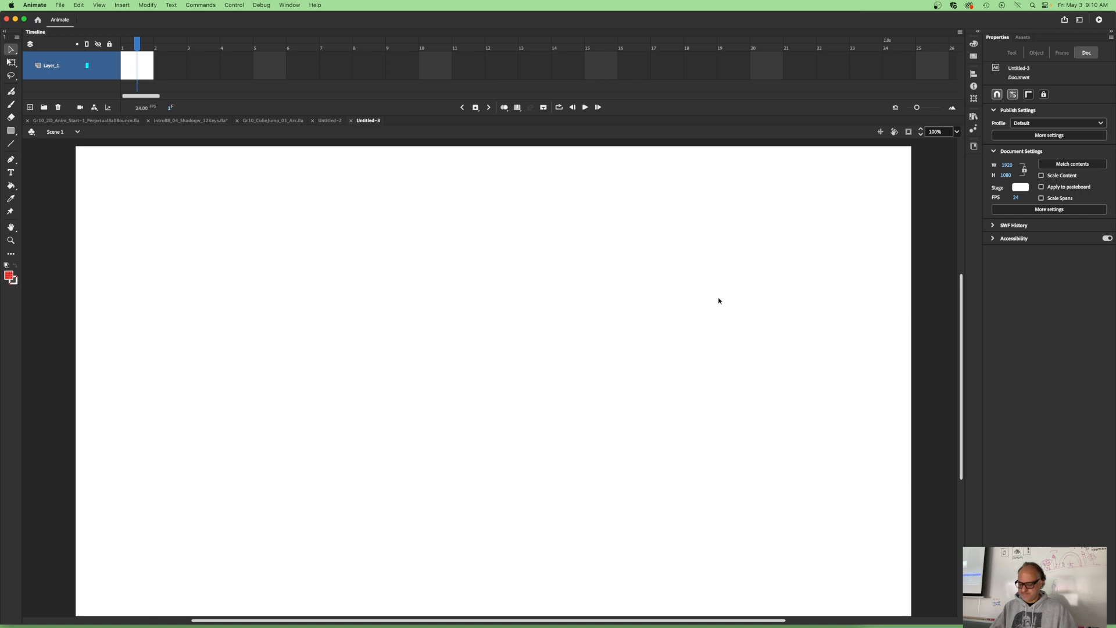
- Set the document's stage colour to light grey
key(super+minus)
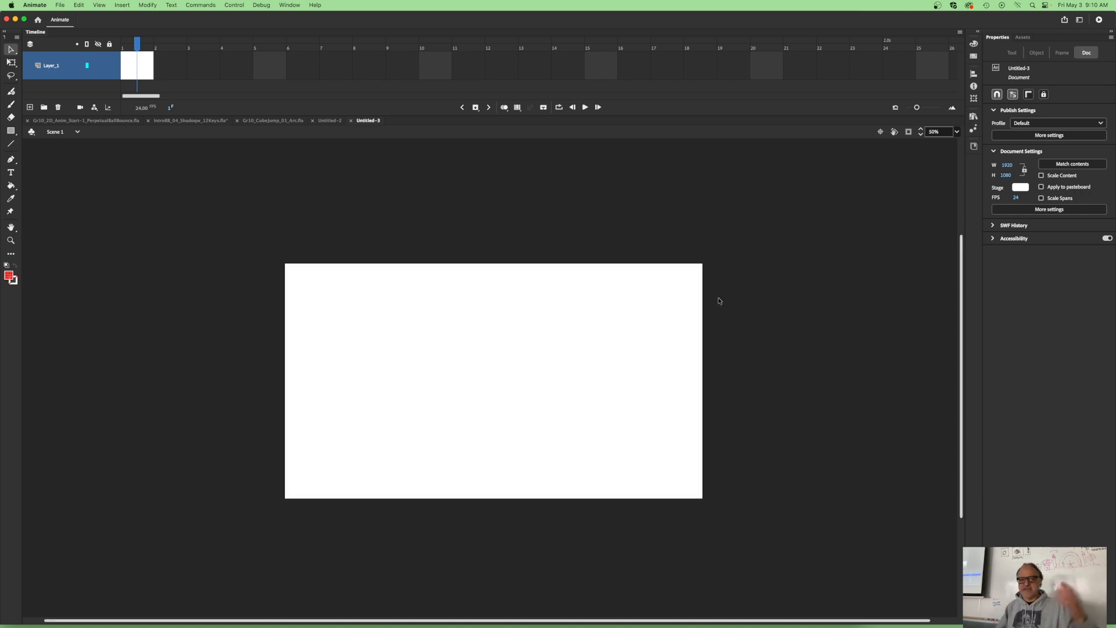
click(1021, 187)
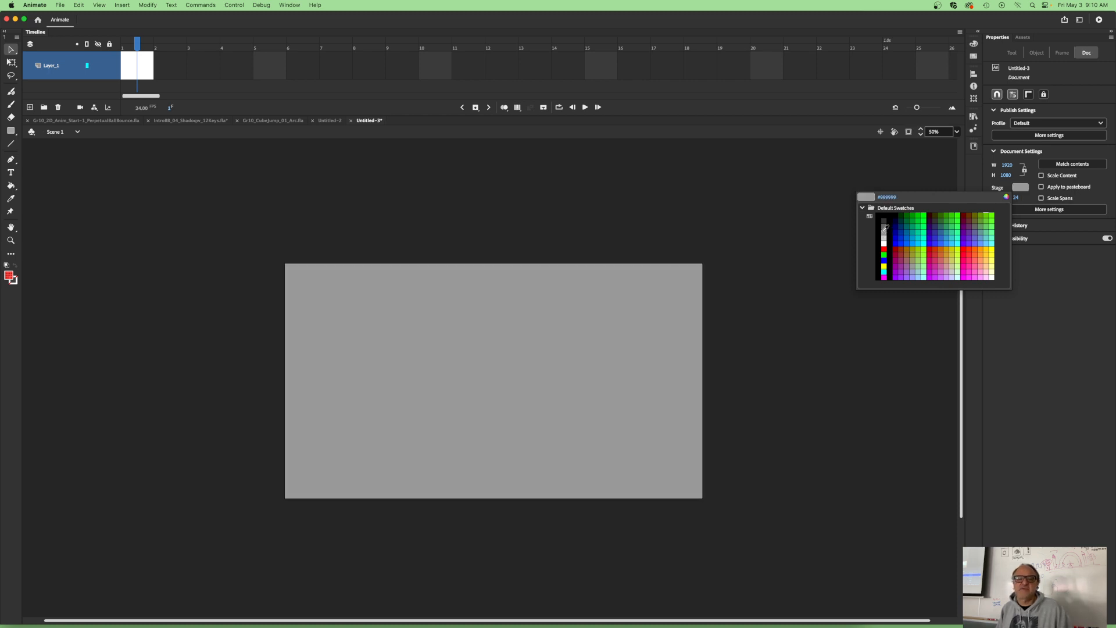
click(885, 238)
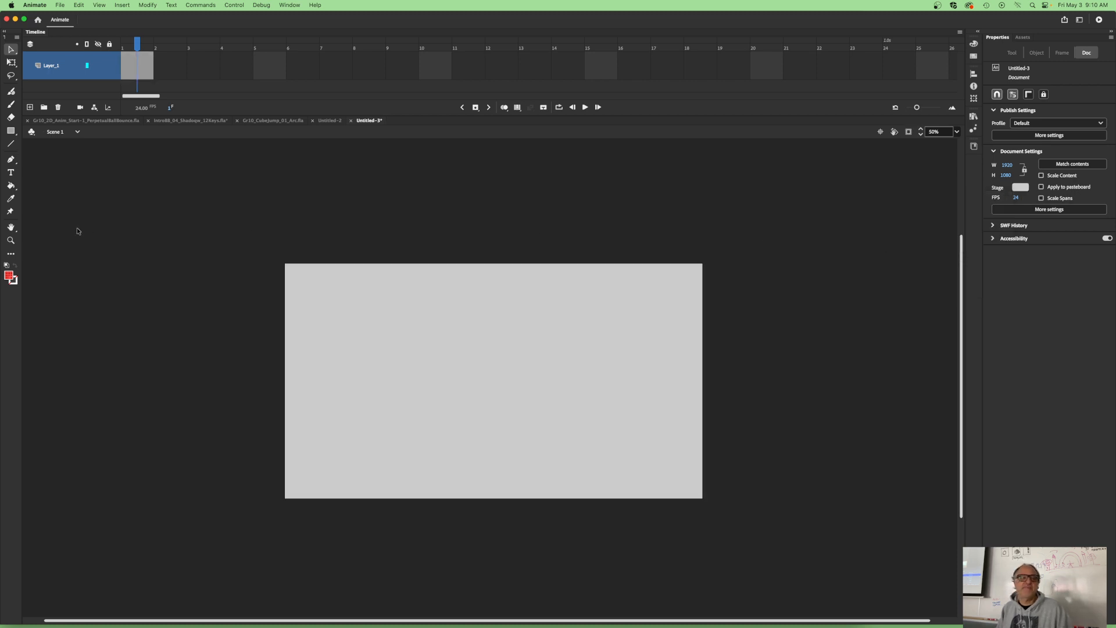
click(10, 240)
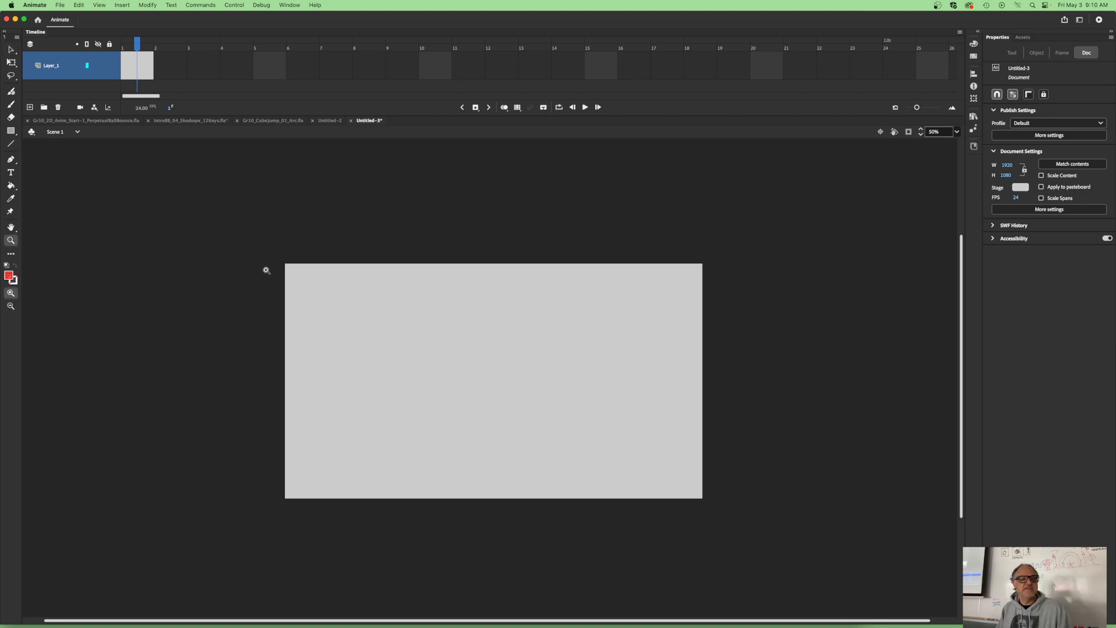
drag(279, 264, 715, 509)
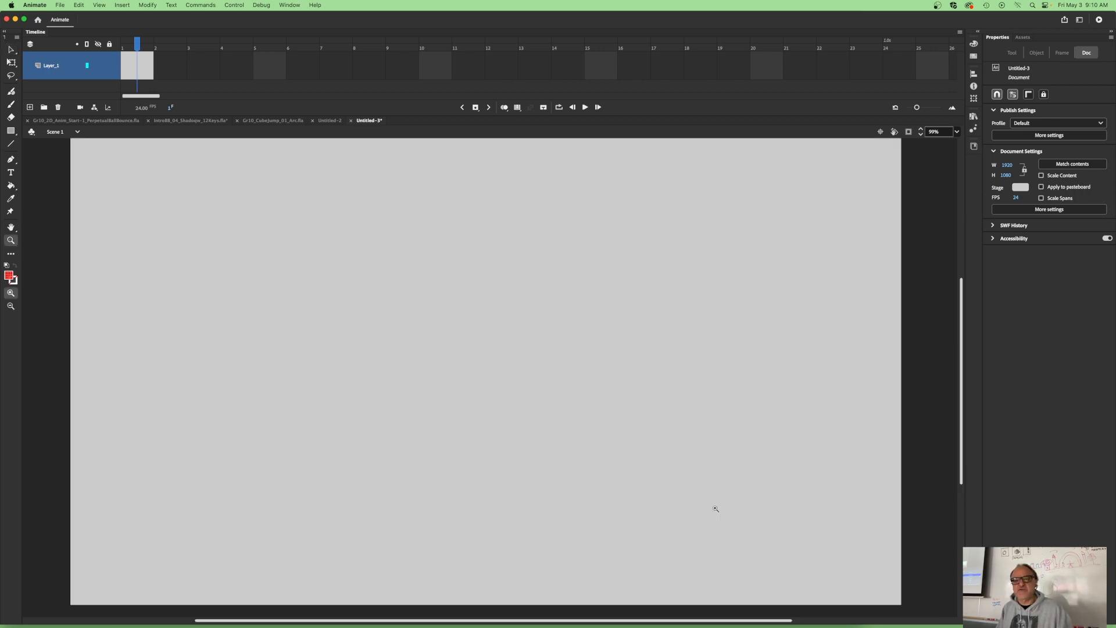
key(super+minus)
key(super+minus)
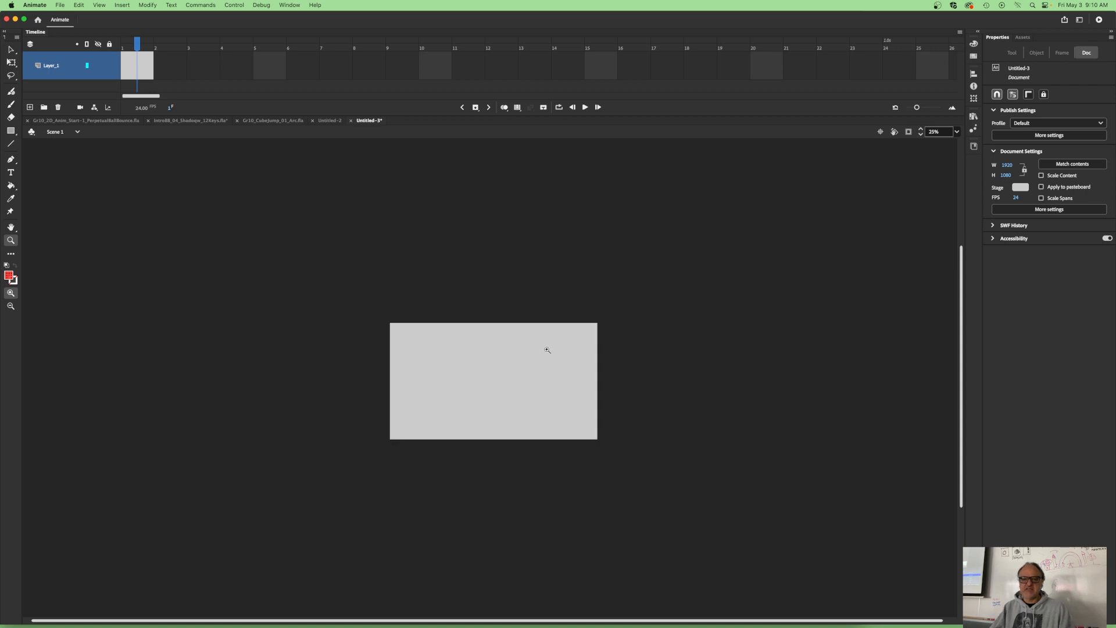
drag(436, 375, 417, 266)
scroll(417, 265, up, 5)
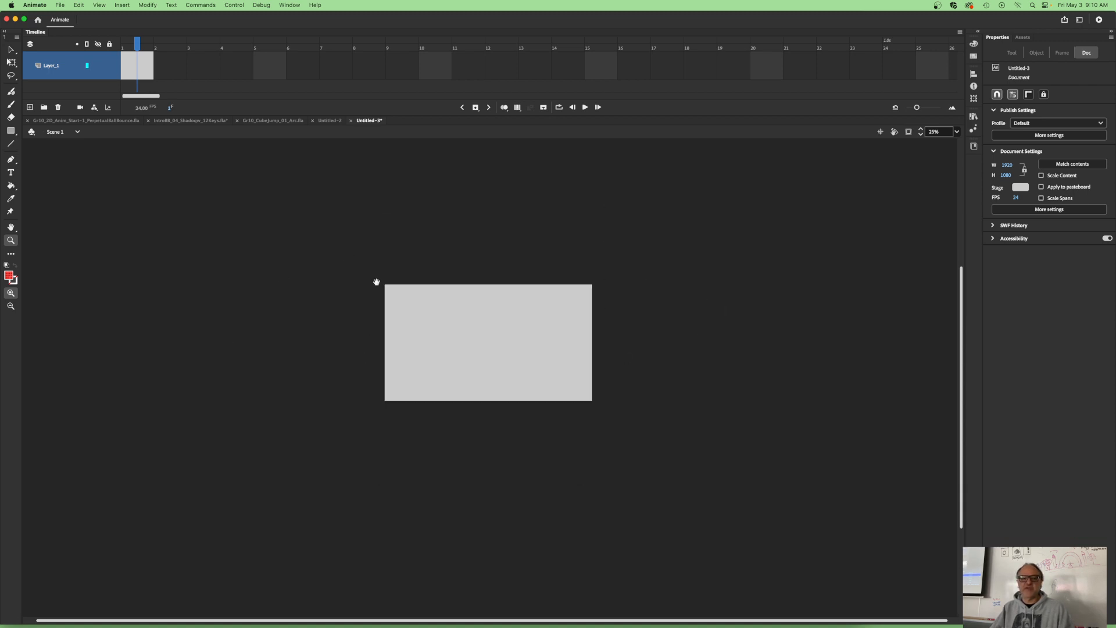
drag(164, 361, 497, 339)
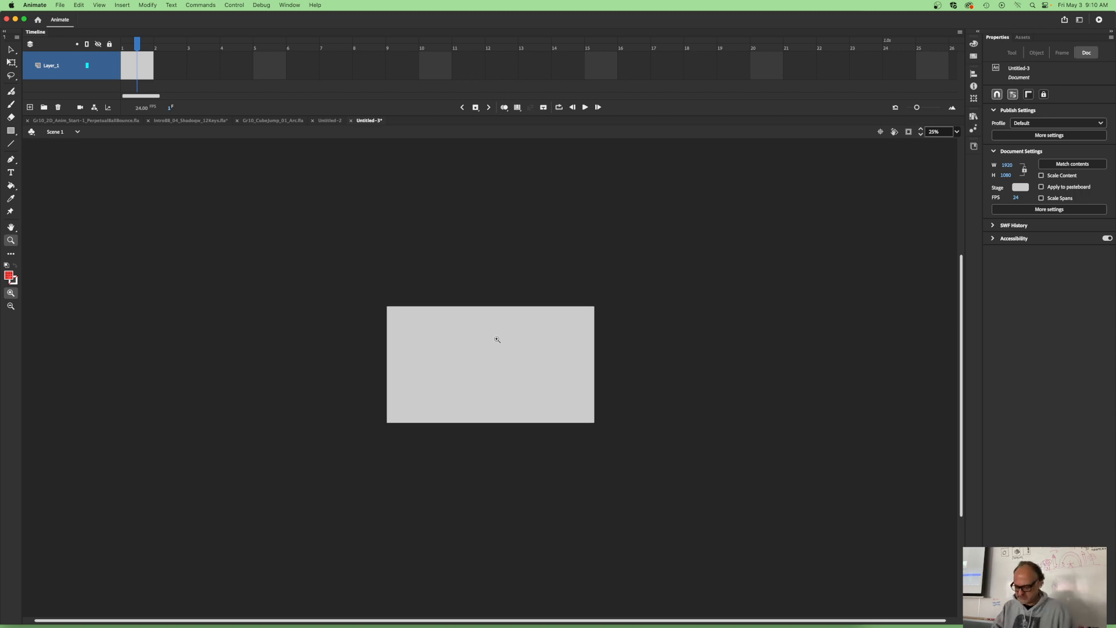
click(497, 339)
click(497, 340)
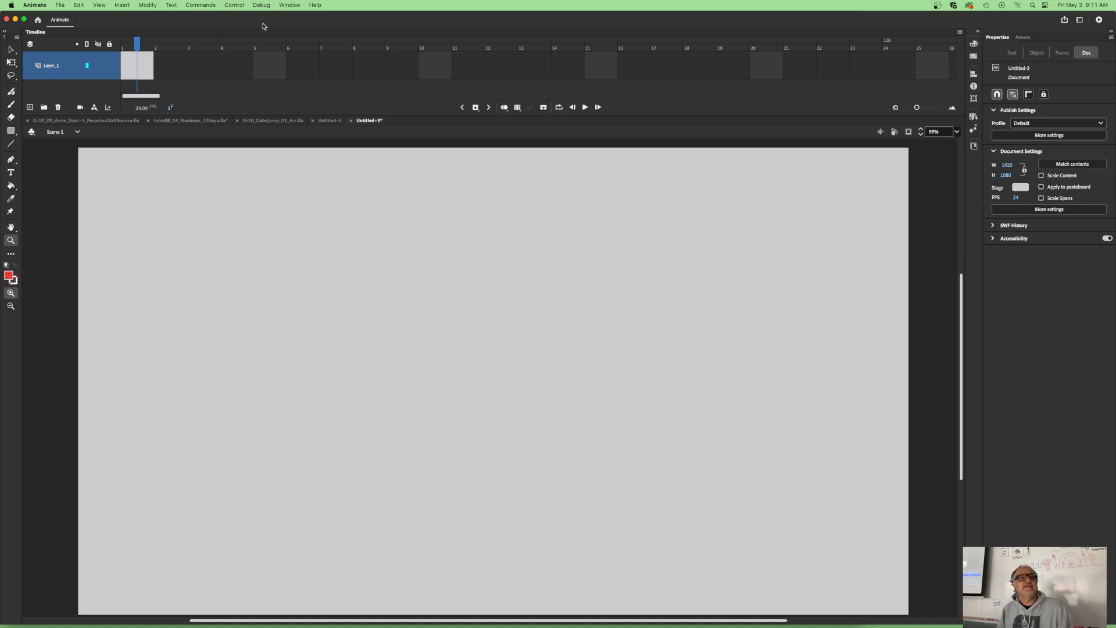
- Try out the Essentials workspace, followed by the Animator workspace
click(290, 6)
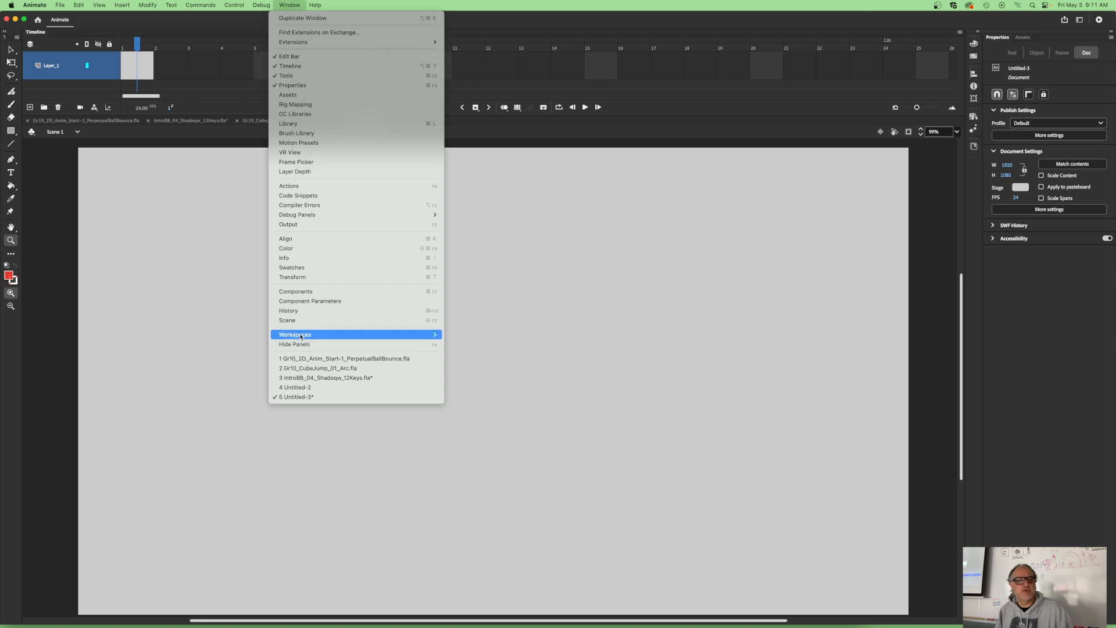
mouse_move(301, 336)
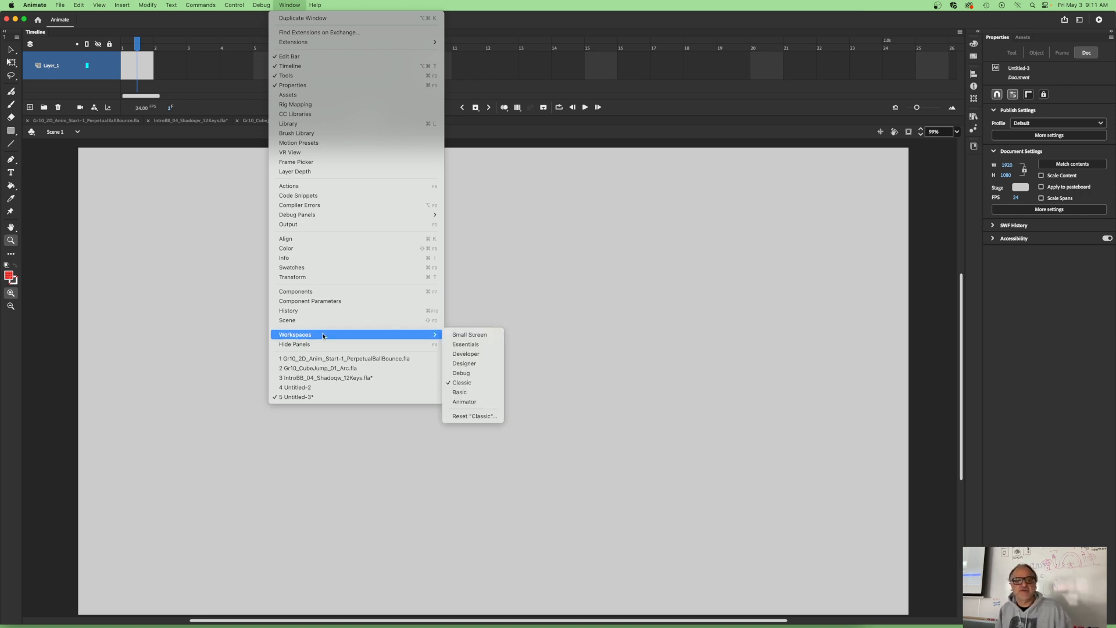
click(467, 345)
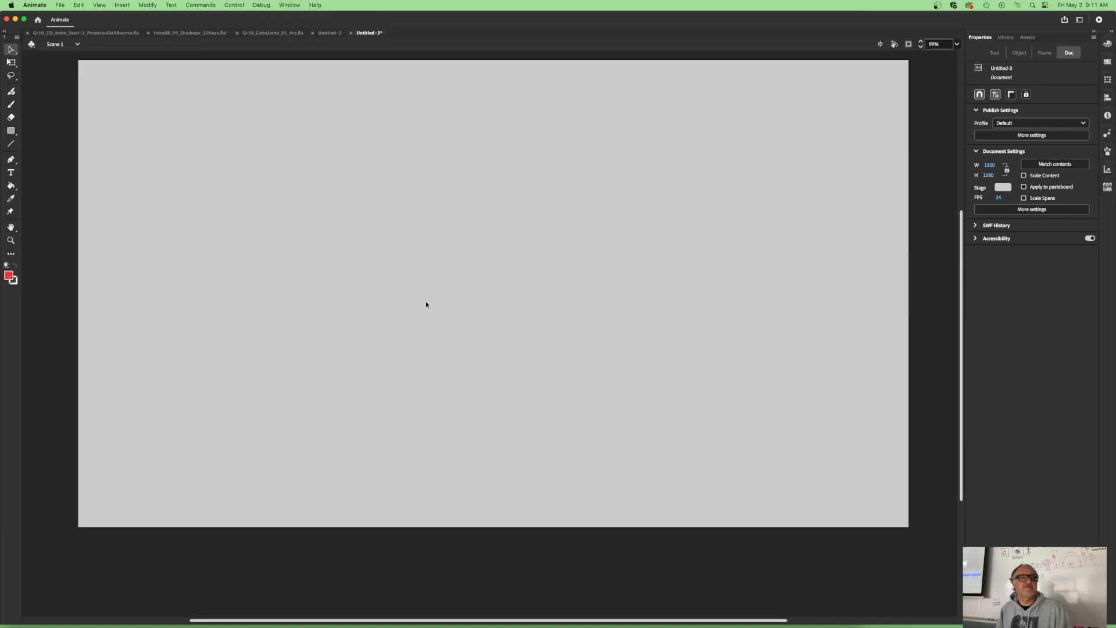
click(290, 6)
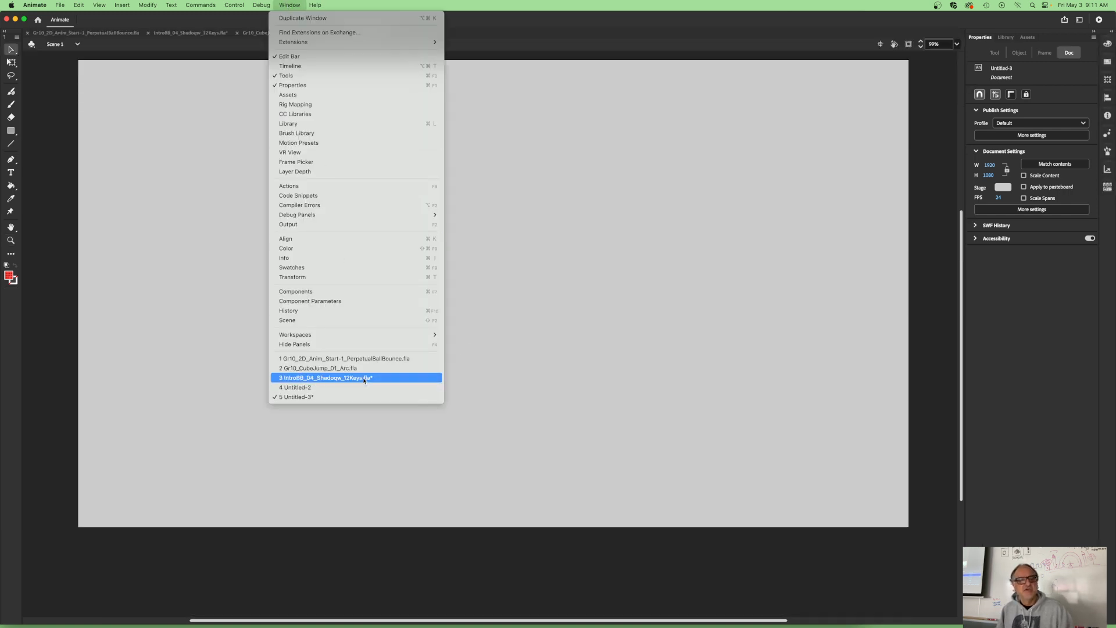
mouse_move(339, 336)
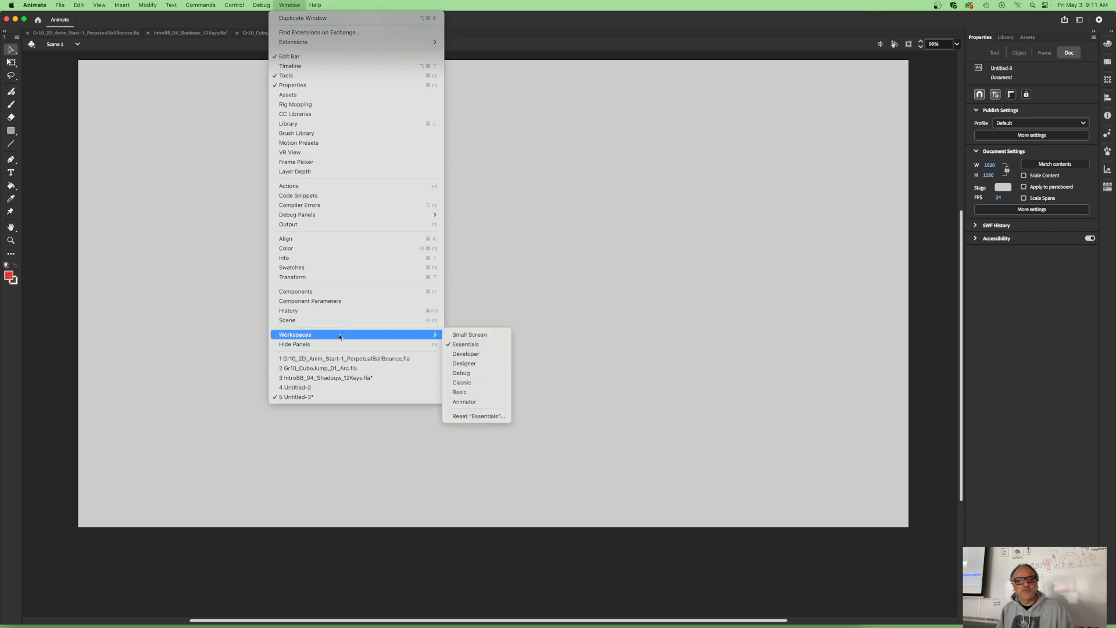
click(464, 402)
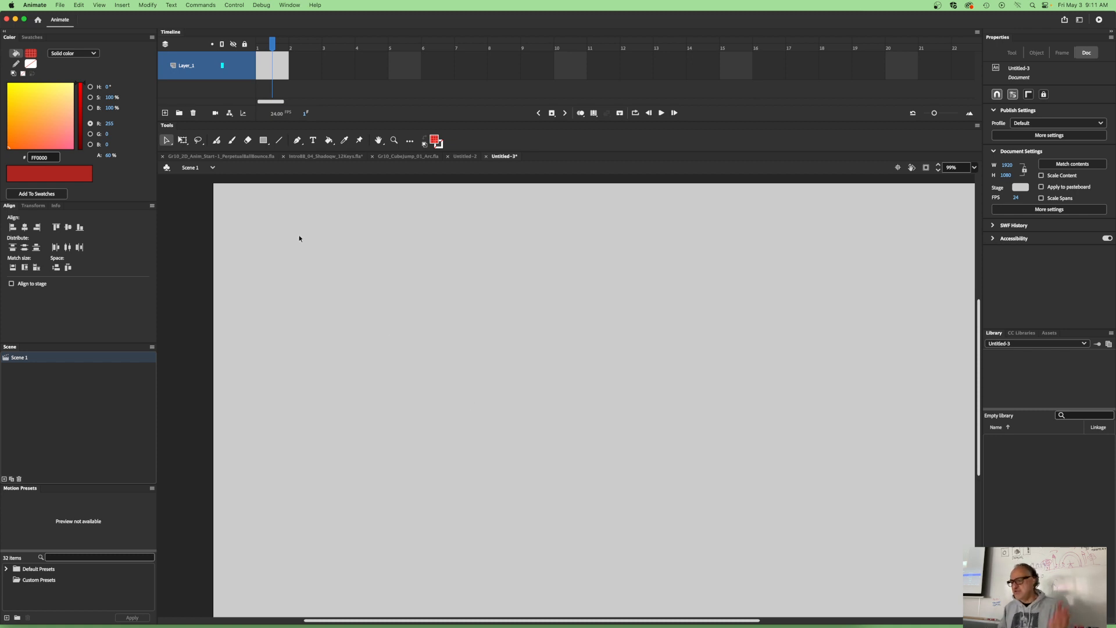
- Switch the workspace back to Classic and widen the Tools panel to three columns
click(289, 6)
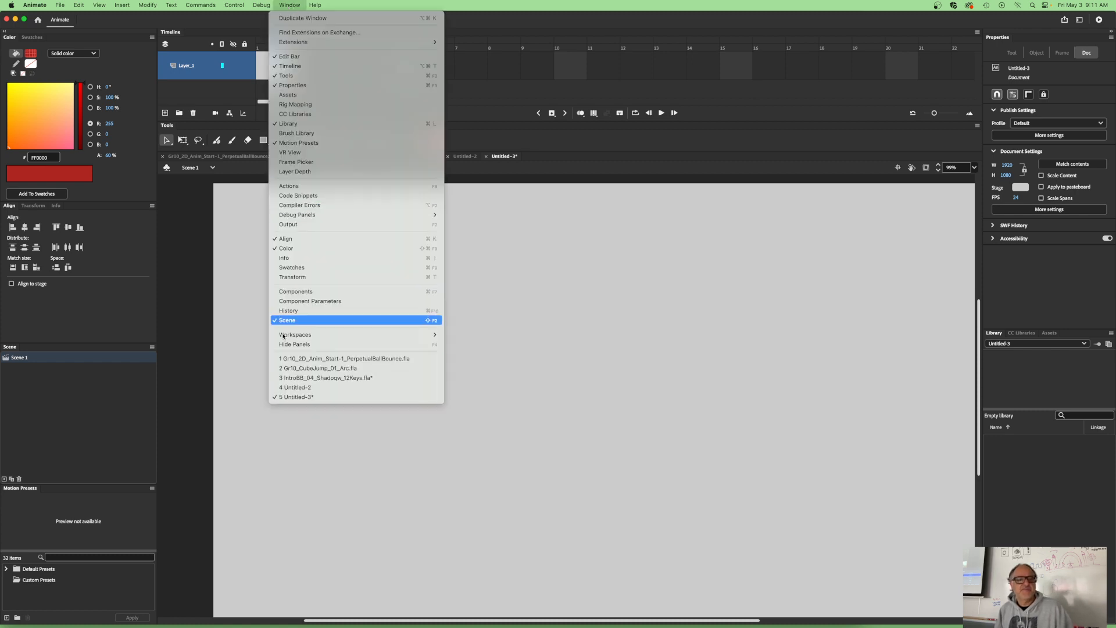
mouse_move(313, 340)
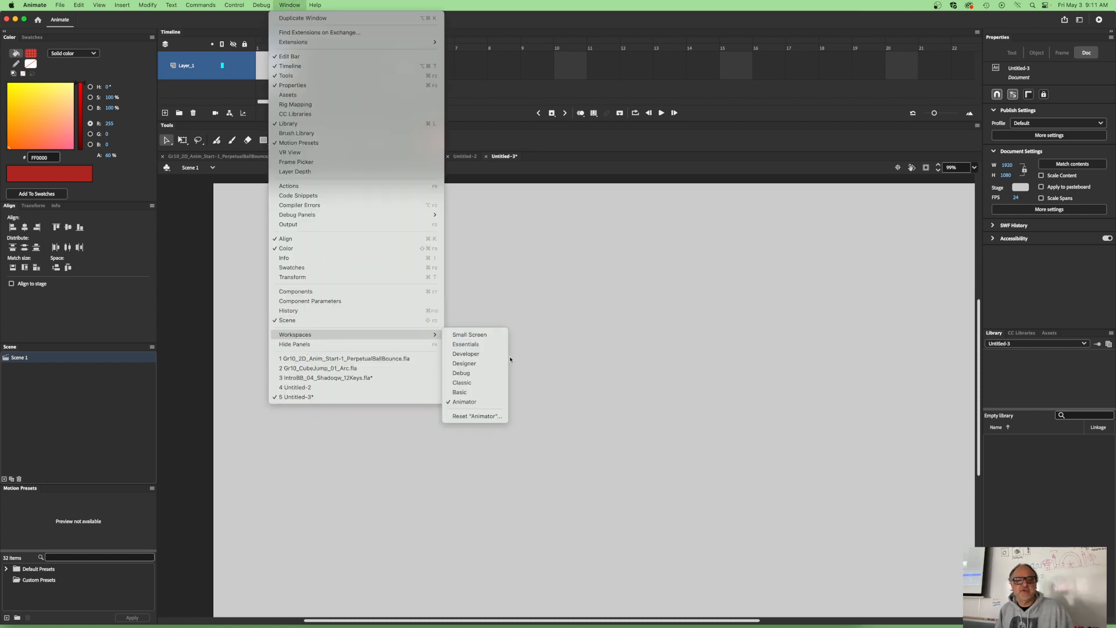
click(463, 383)
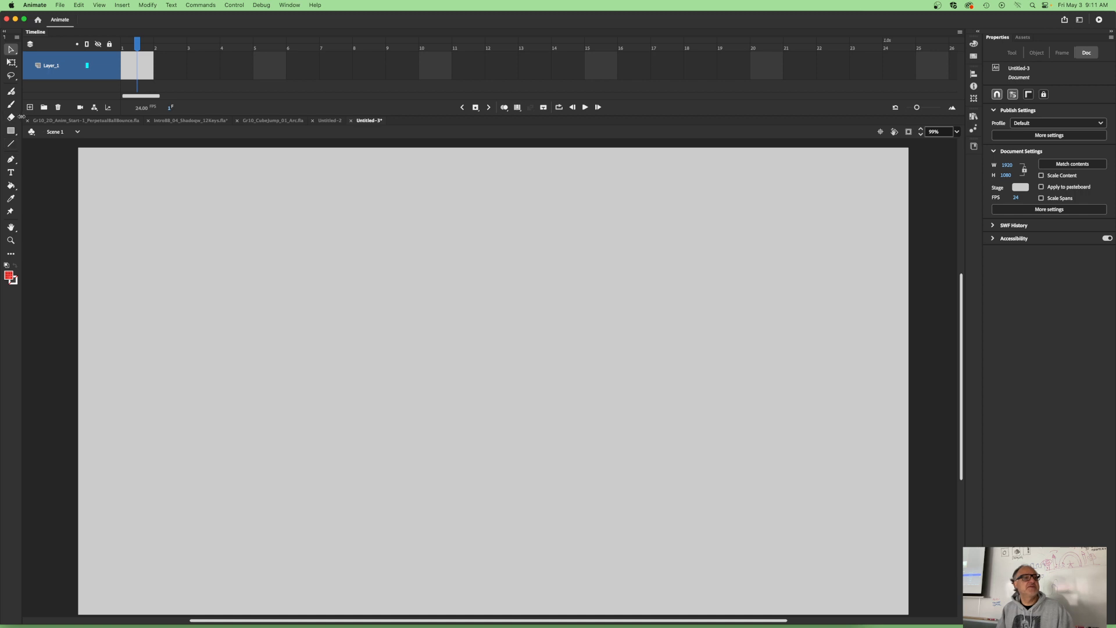
drag(21, 118, 55, 111)
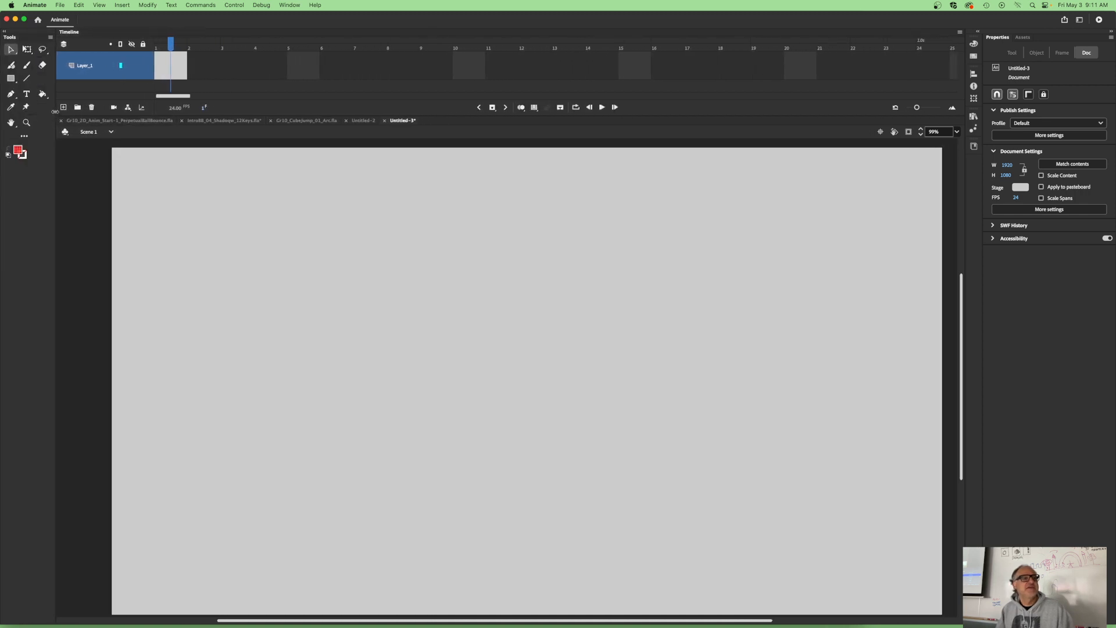
- Draw a red circle without a stroke near the middle of the stage using the Oval tool
click(27, 50)
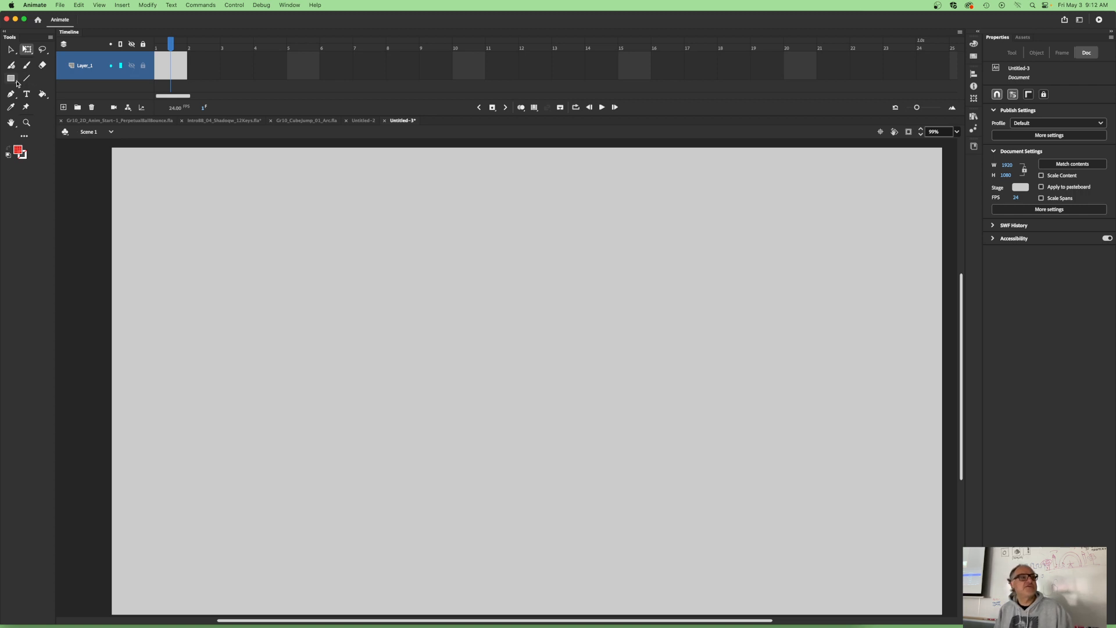
click(14, 82)
click(36, 100)
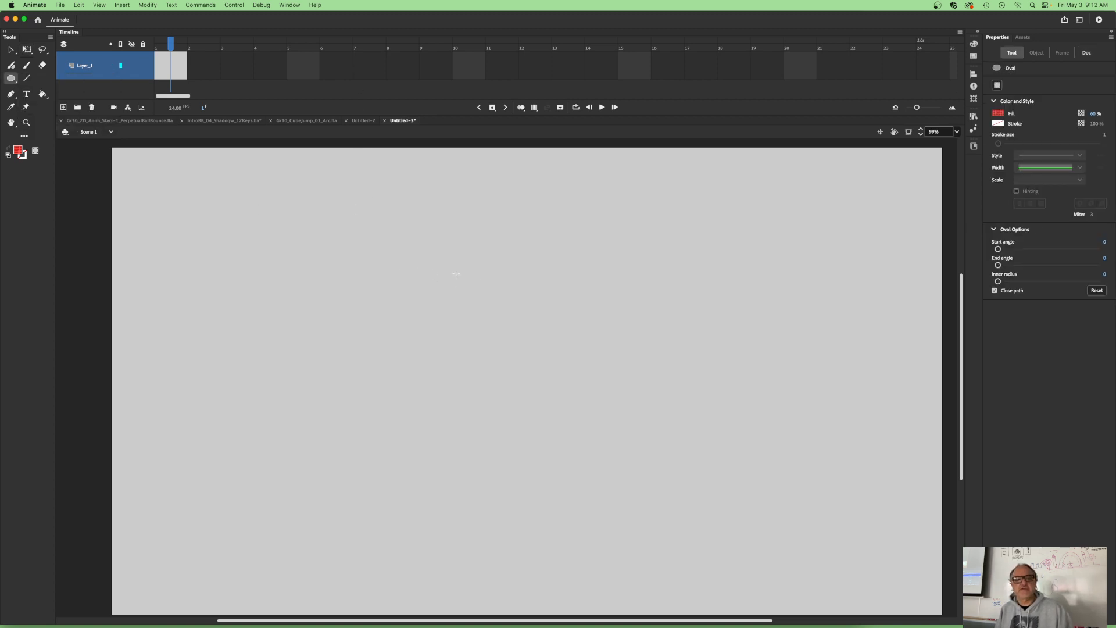
drag(460, 300, 534, 388)
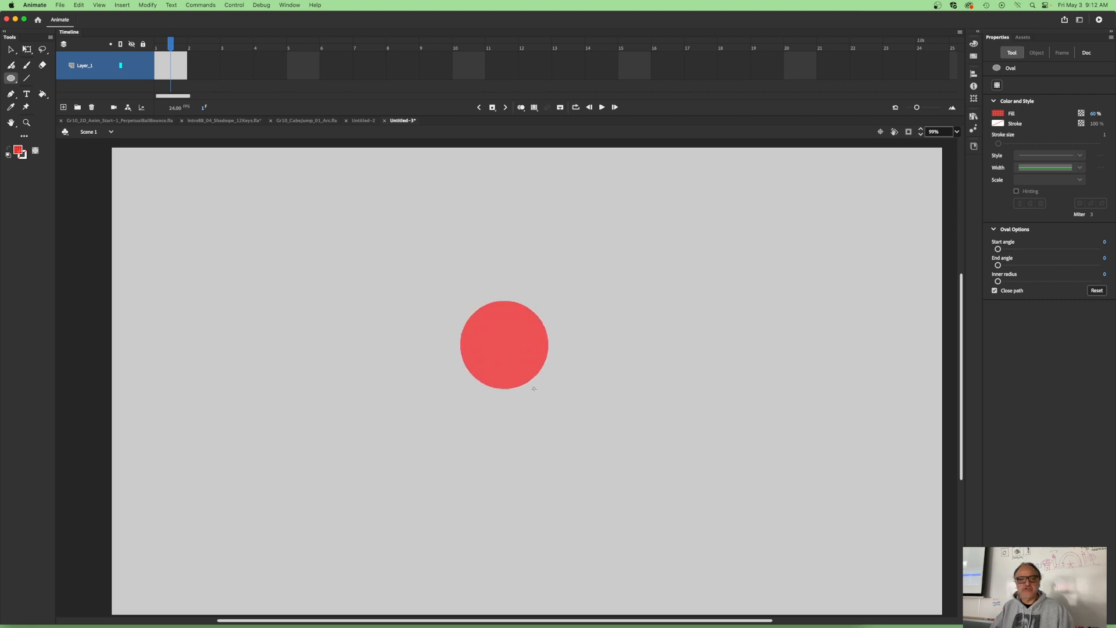
- Set the stroke to no colour and the fill to dark grey #333333, and activate the Selection tool
click(24, 157)
click(23, 158)
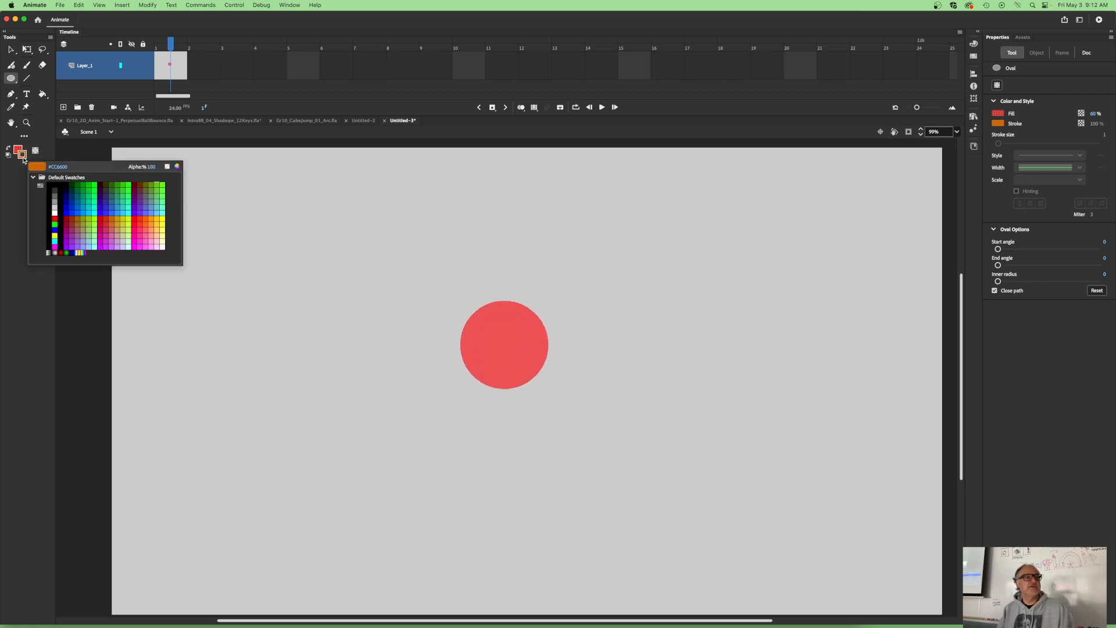
click(167, 166)
click(17, 149)
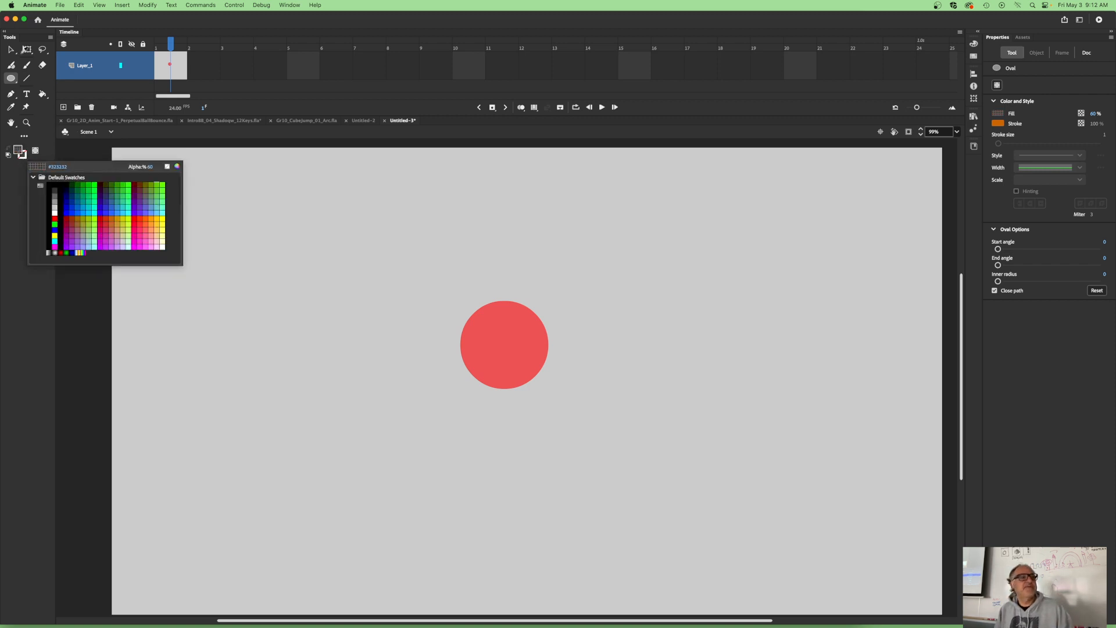
click(25, 51)
click(11, 50)
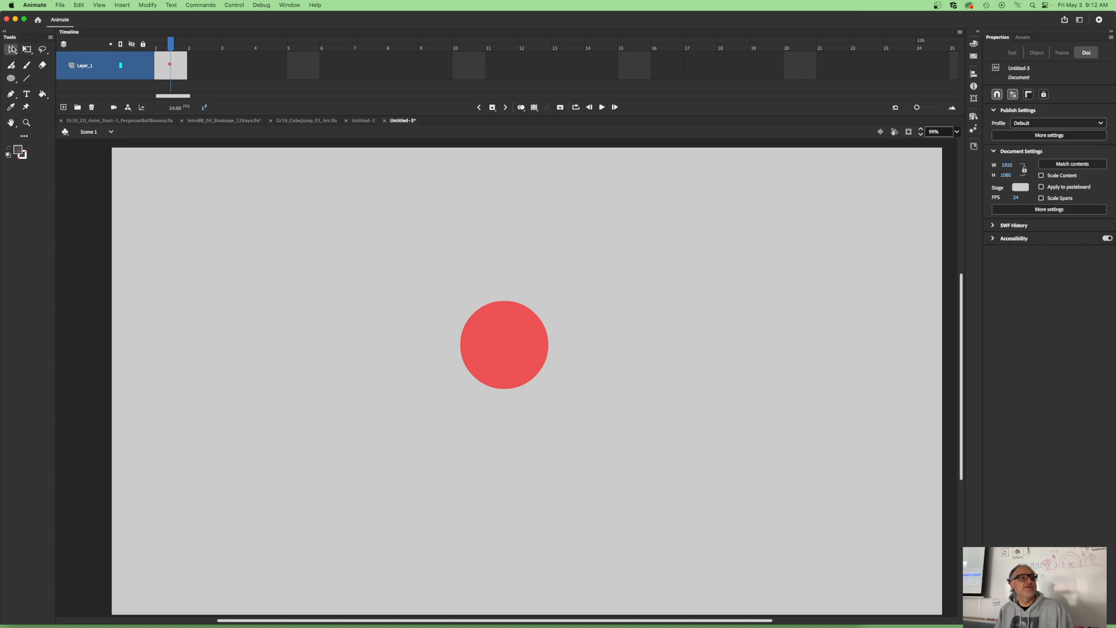
- Move the red circle slightly up and left to about X 726.5, Y 335.5 with Free Transform, and undo a trial squash
click(514, 355)
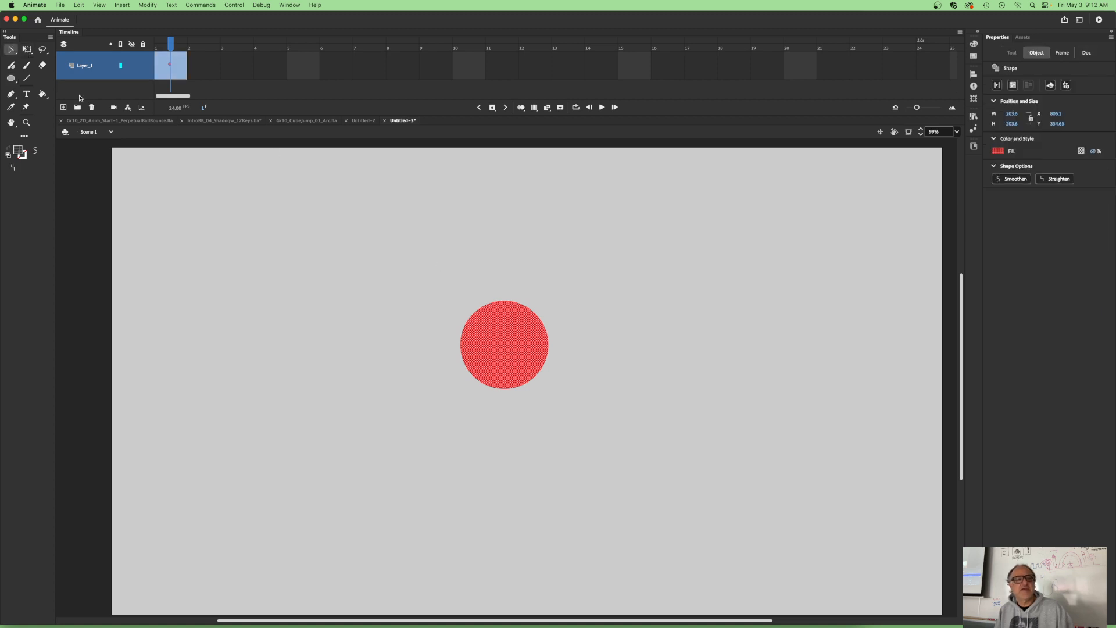
click(27, 49)
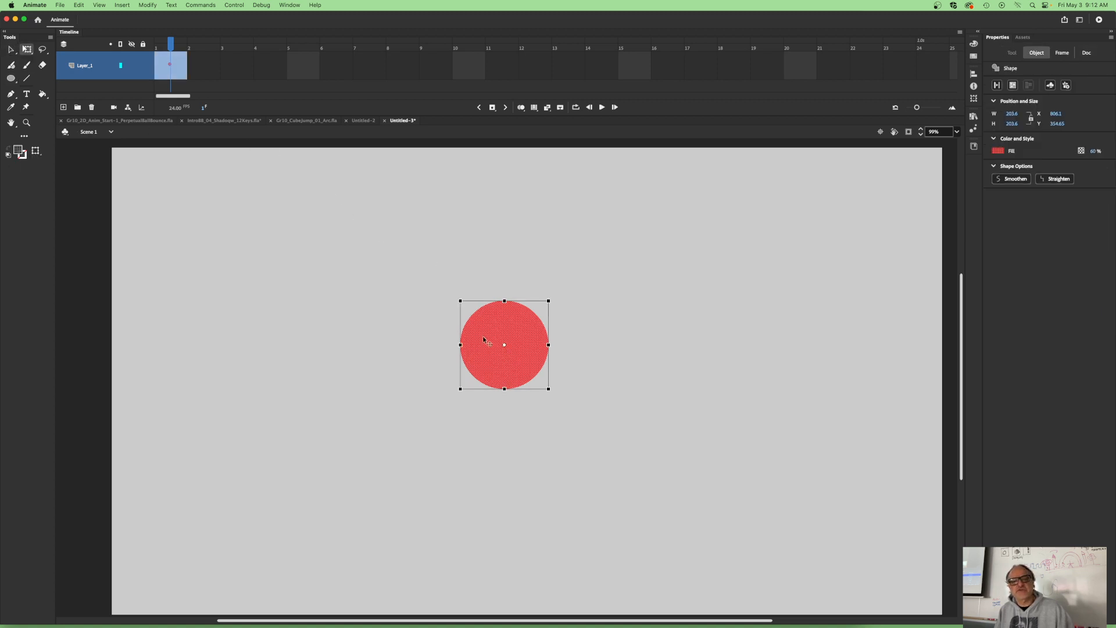
drag(484, 339, 468, 303)
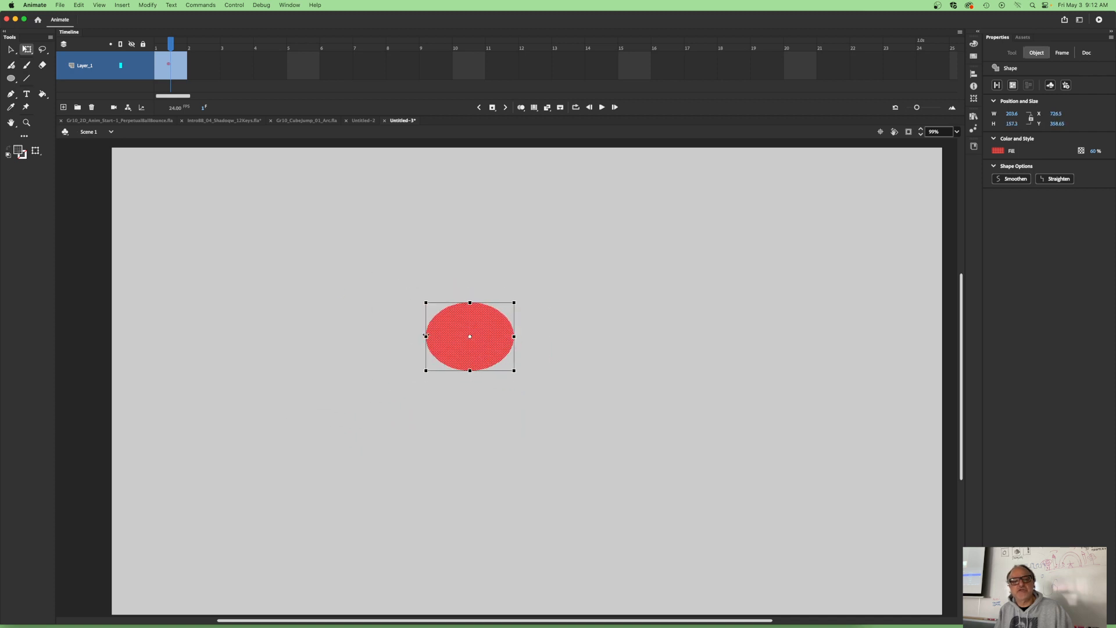
drag(425, 335, 446, 336)
key(super+z)
key(super+z)
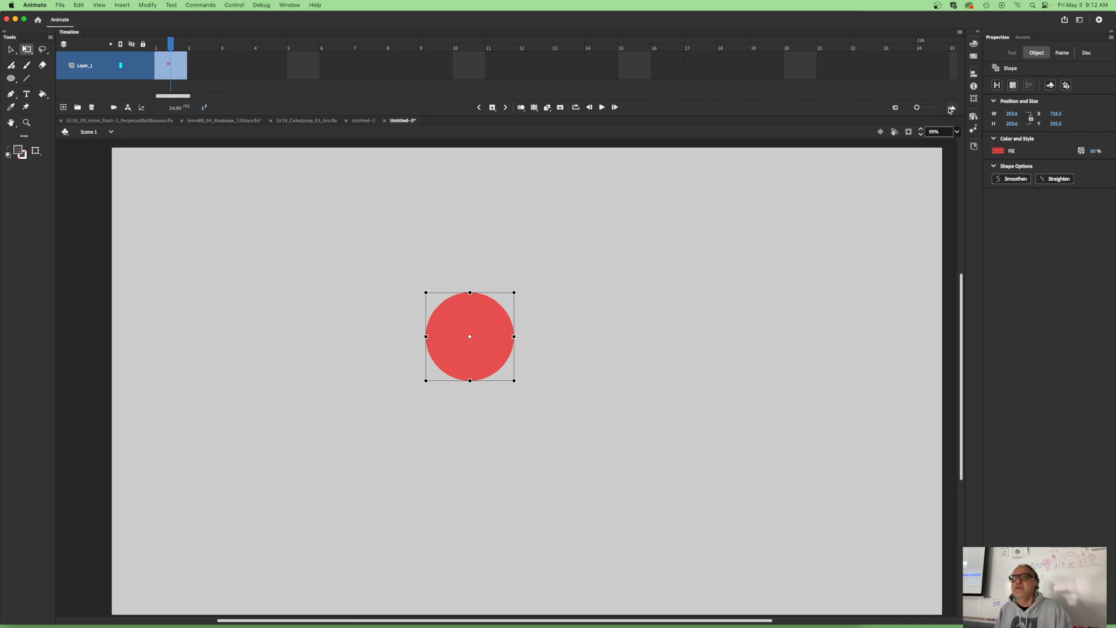
- Try the timeline's Preview and Preview in Context frame views, and leave the timeline in Standard view
click(960, 32)
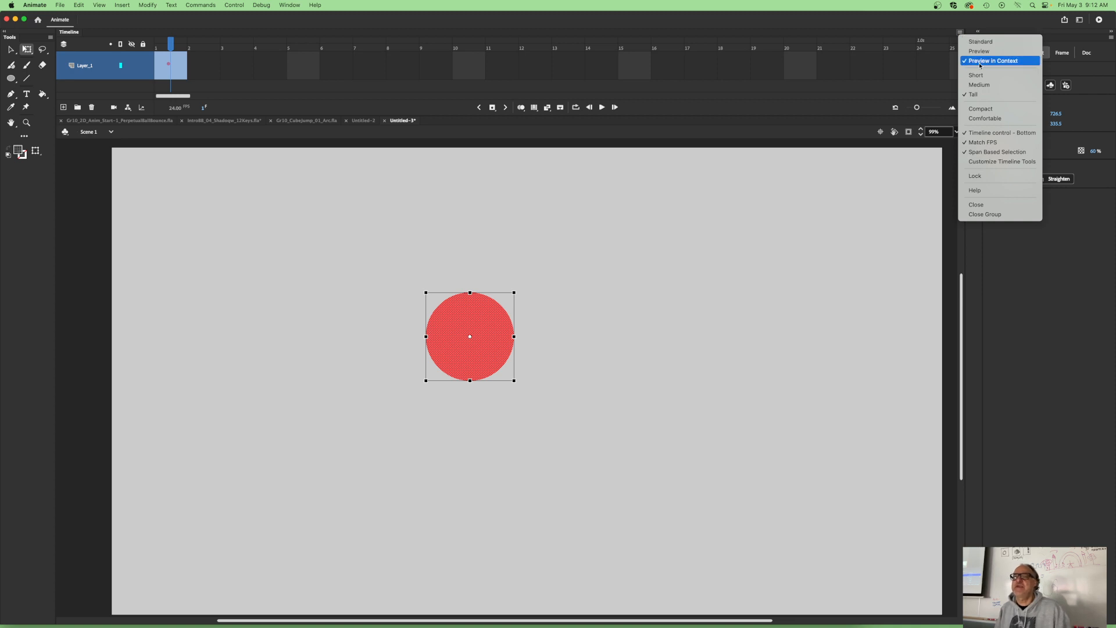
click(981, 41)
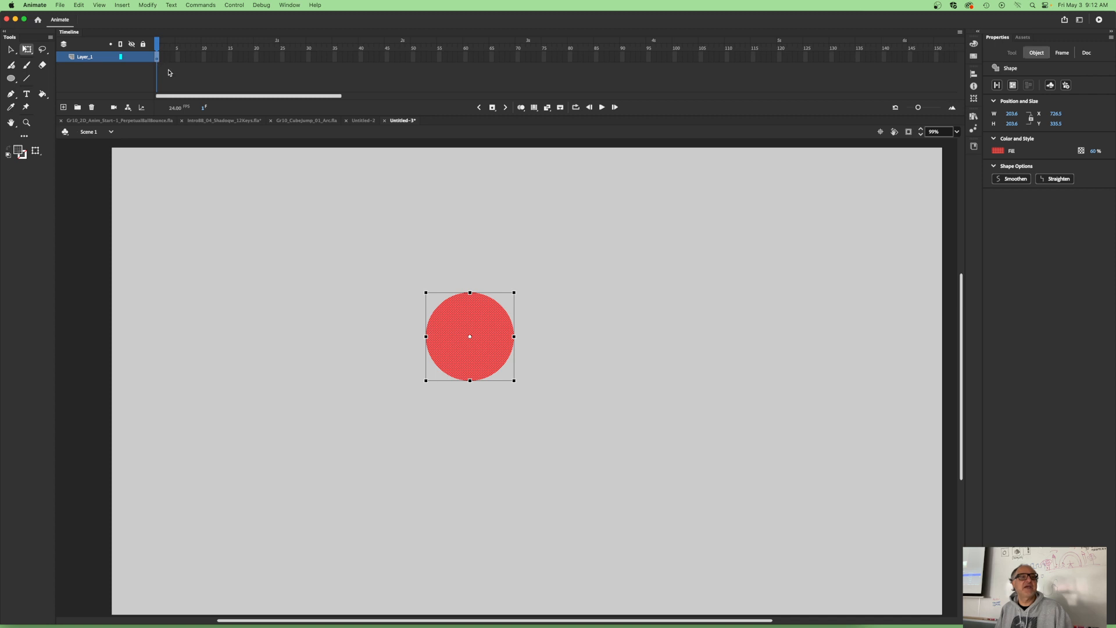
click(958, 35)
click(979, 55)
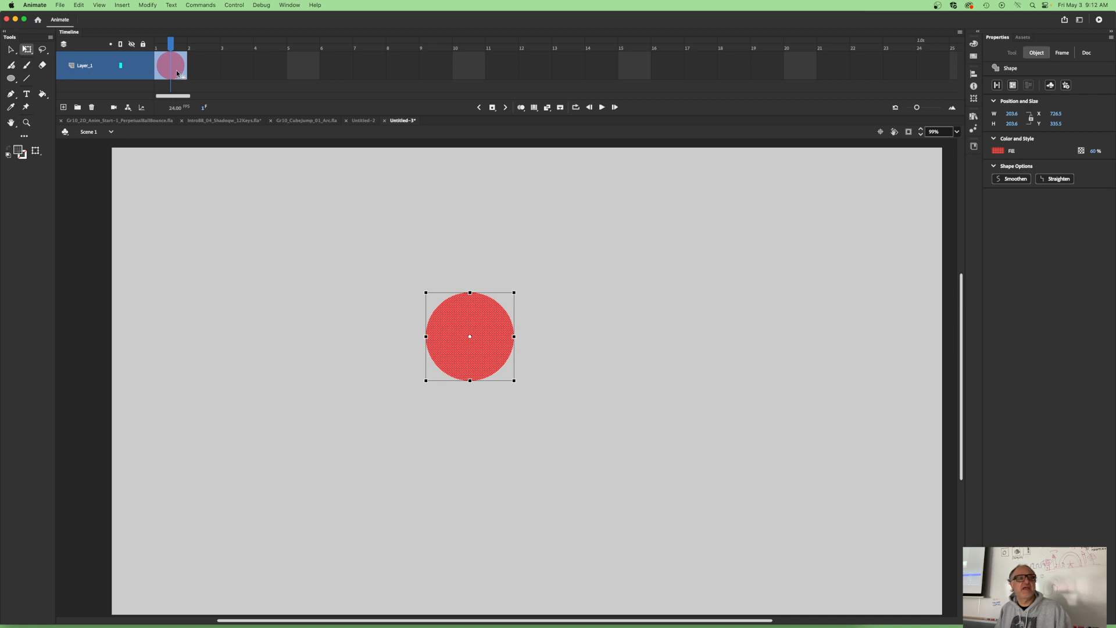
click(961, 32)
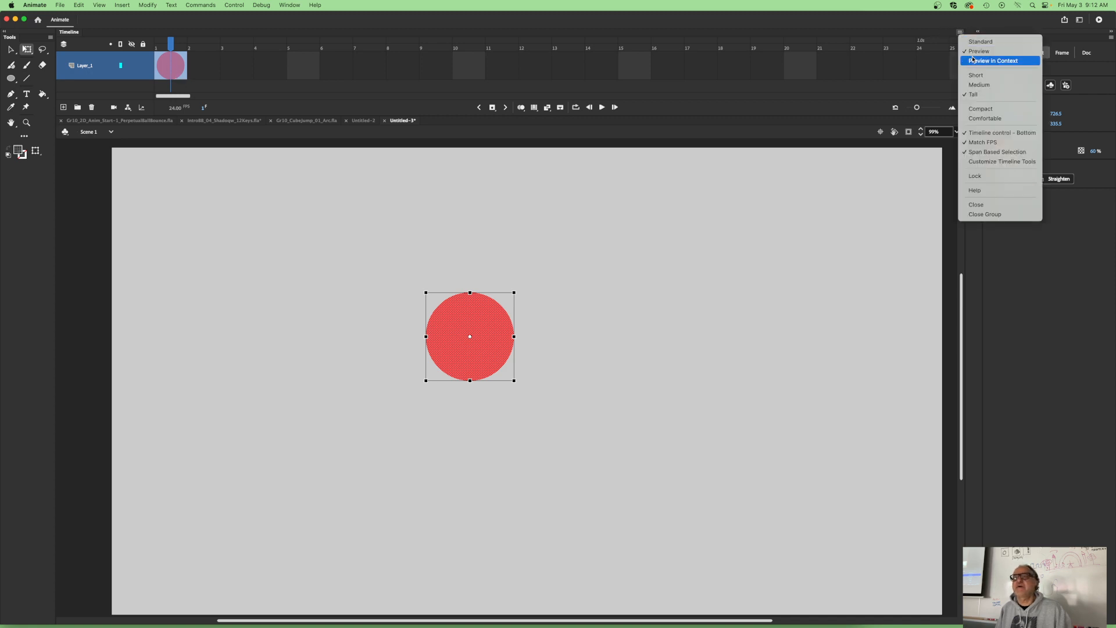
click(973, 59)
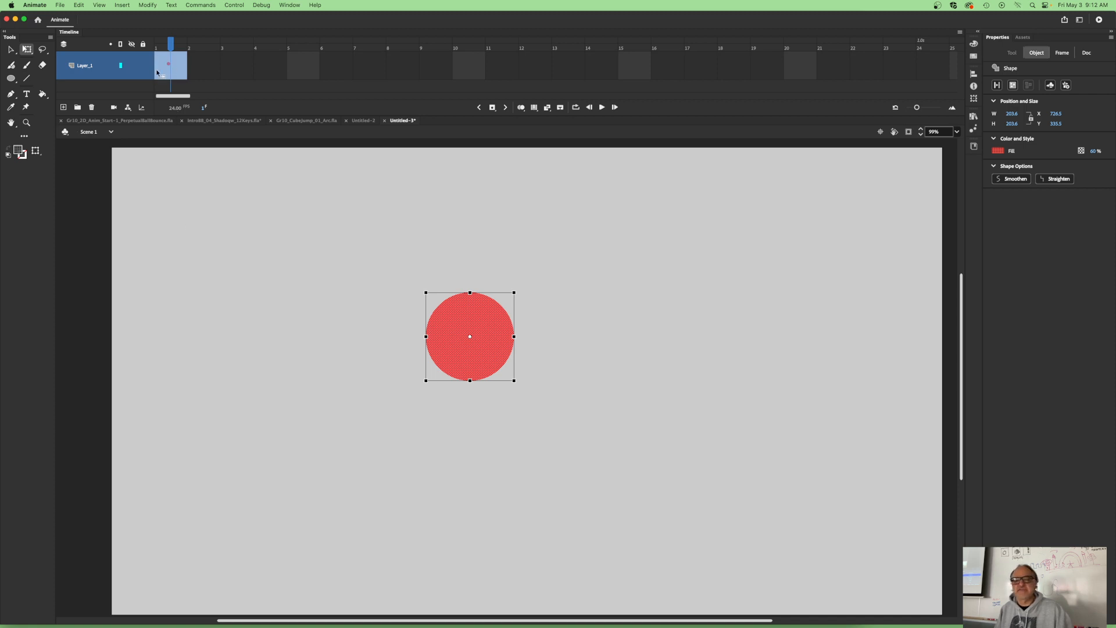
click(960, 32)
click(974, 44)
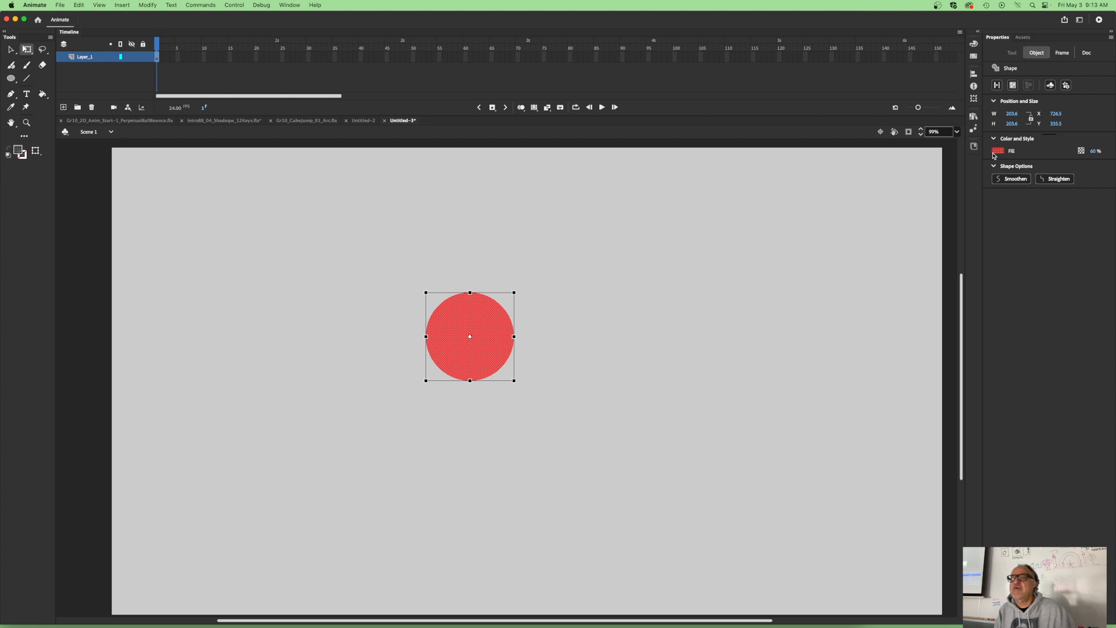
- Examine the properties for the frame, the document and the selected shape
click(1063, 53)
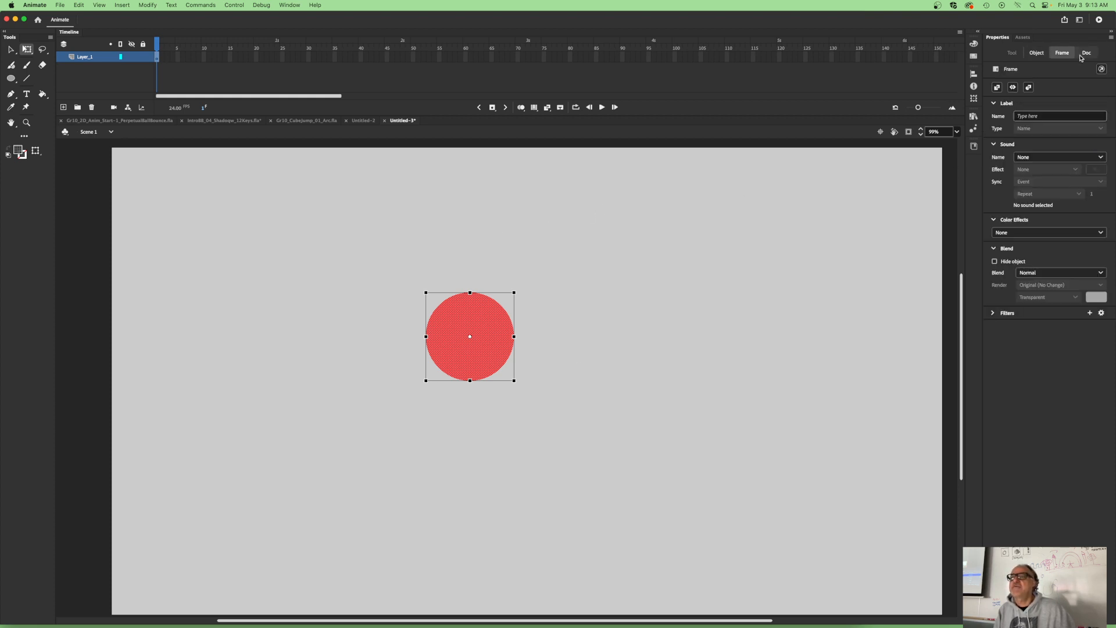
click(1087, 53)
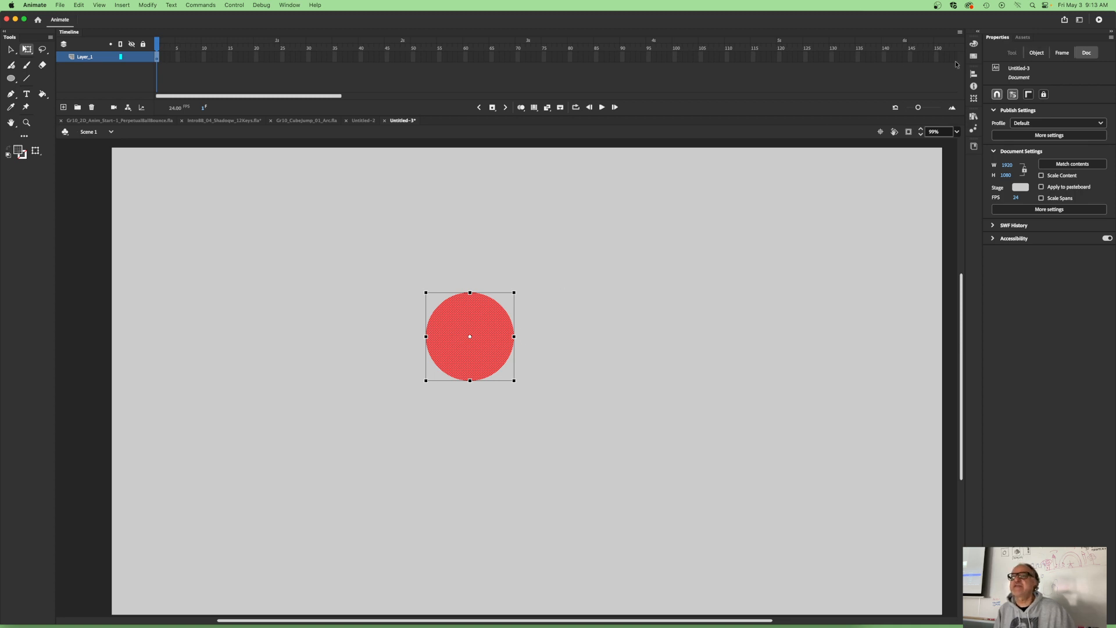
click(1038, 53)
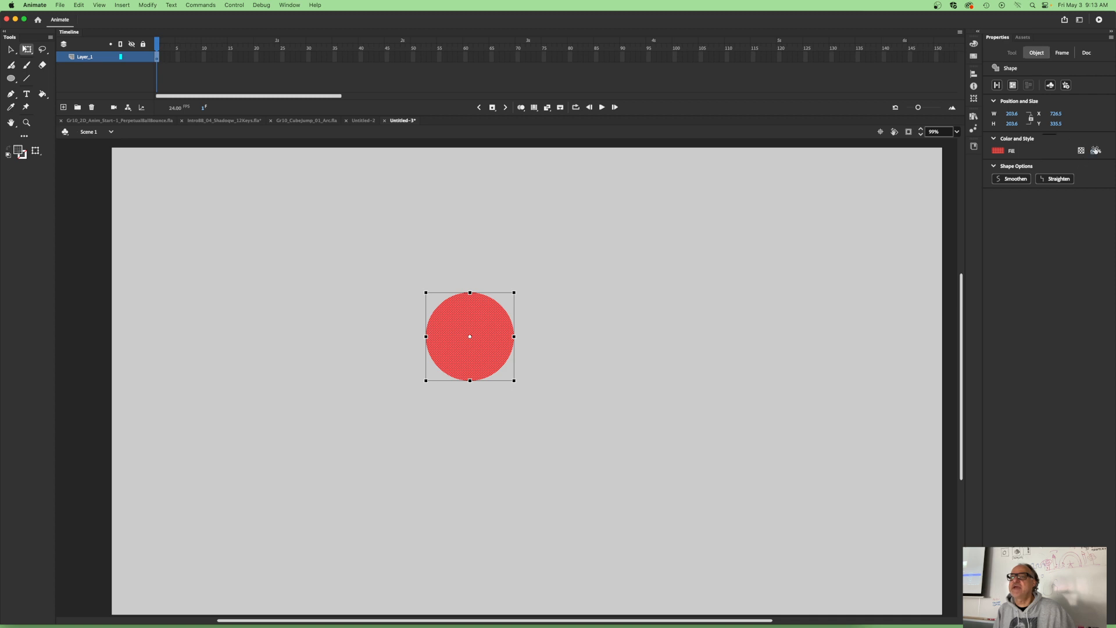
- Move the red circle horizontally to the left side of the stage, at about X 213.6, and deselect it
click(355, 280)
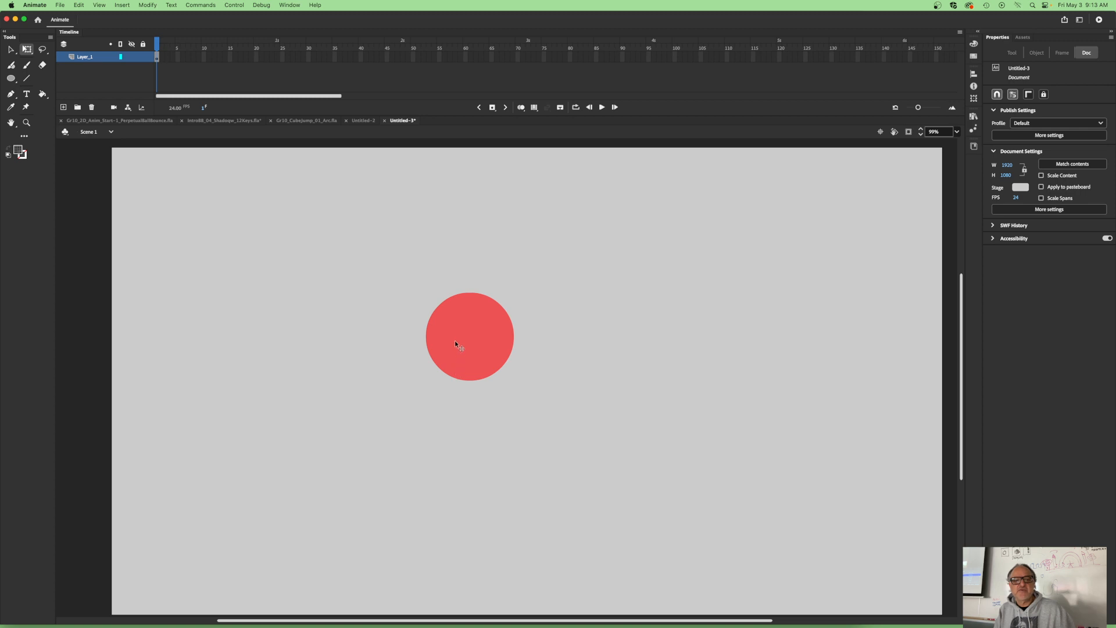
drag(455, 340, 233, 341)
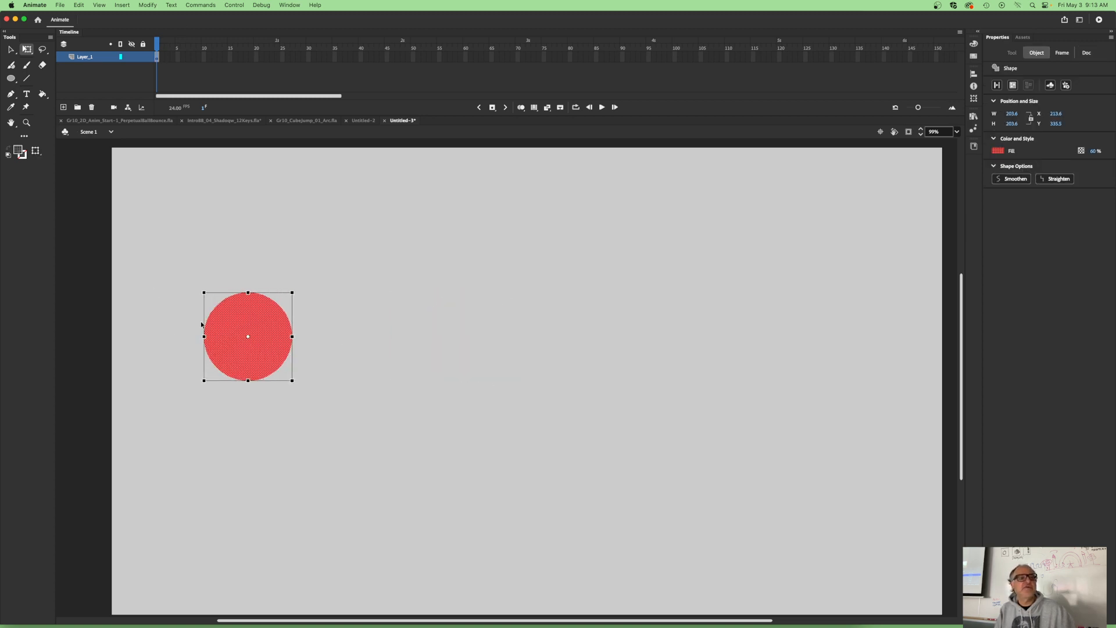
click(161, 45)
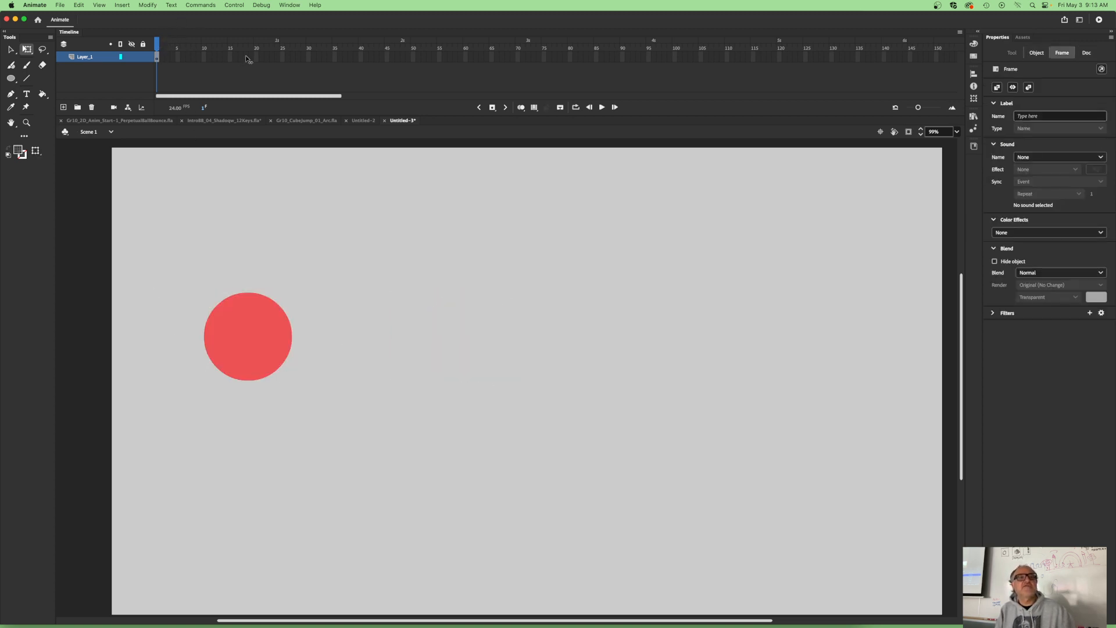
- Widen the timeline's frames until frames 1 to 26 span its width, and select the red circle again
click(281, 57)
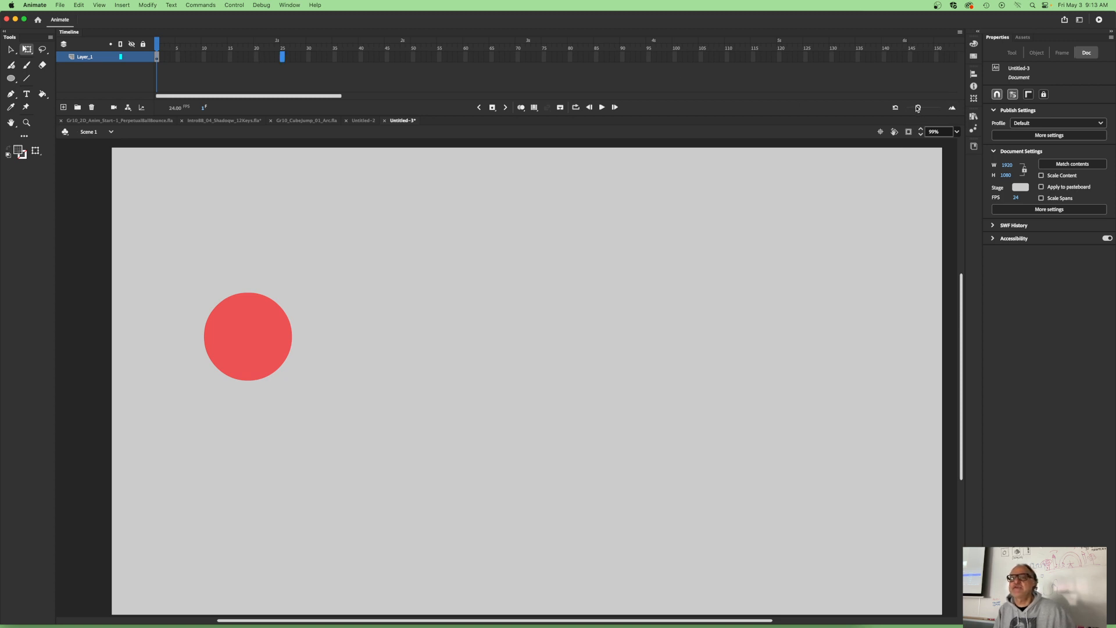
drag(918, 107, 938, 111)
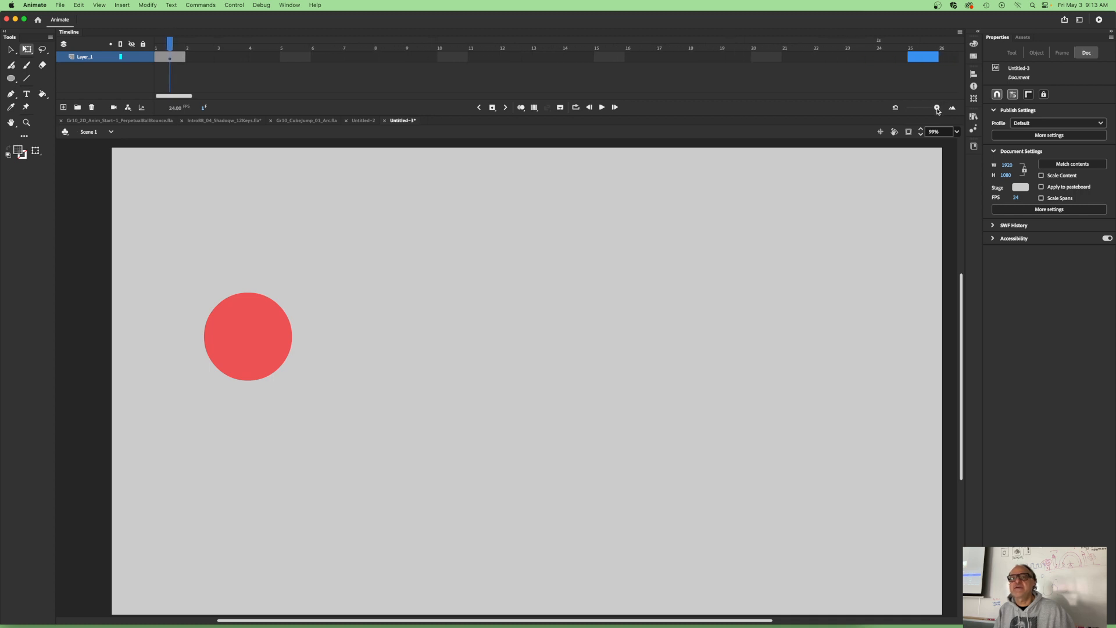
click(250, 340)
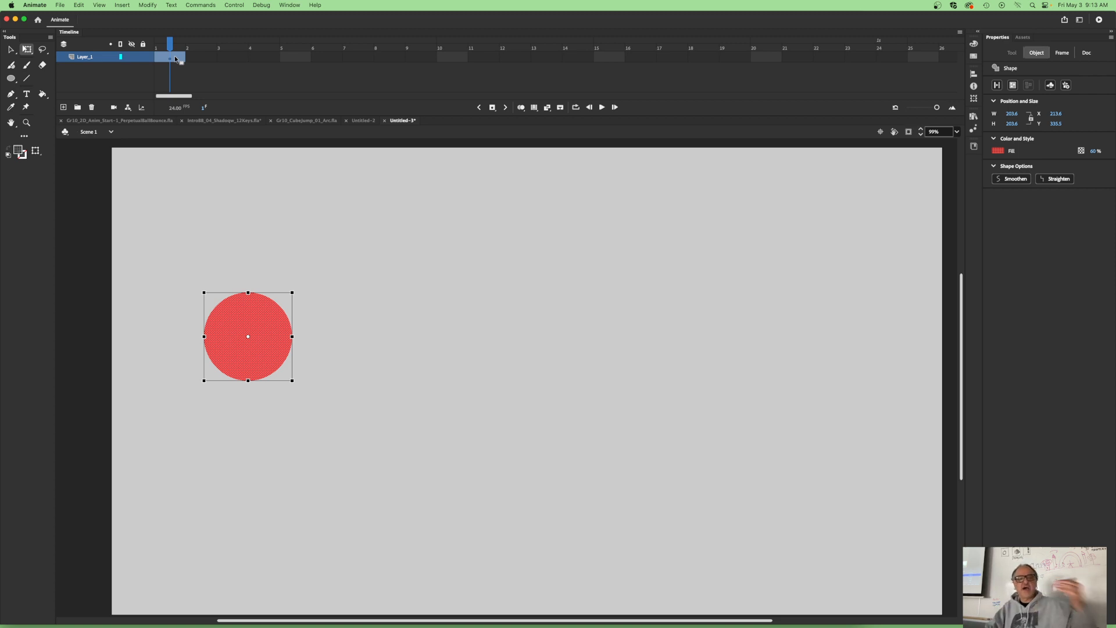
- Customize the timeline tools by adding the Insert Blank Keyframe and Insert Frame controls
click(961, 32)
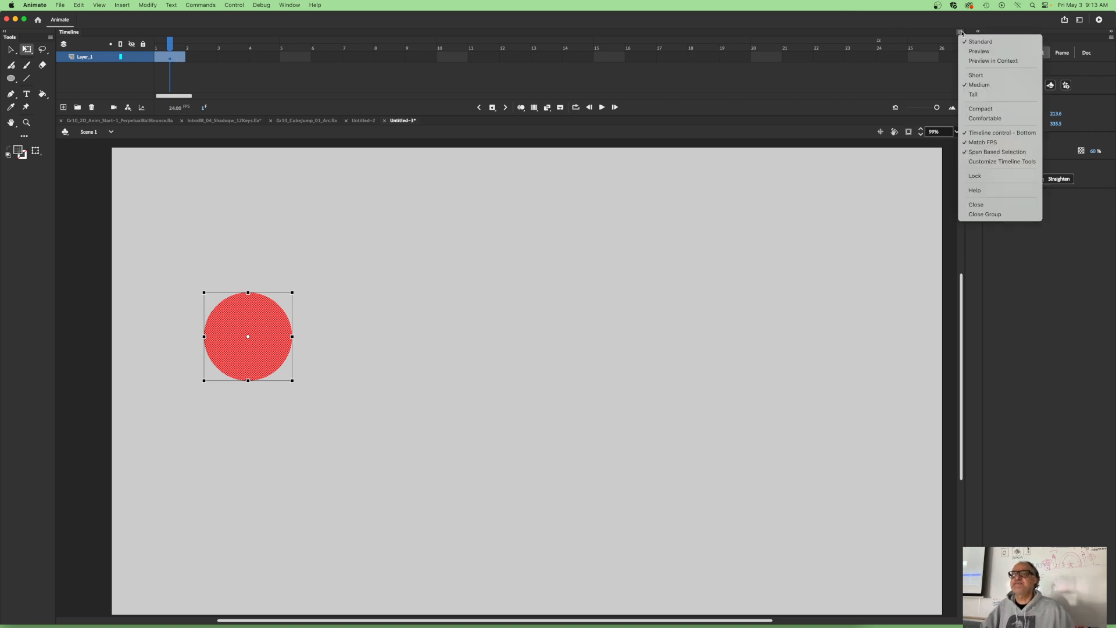
click(976, 163)
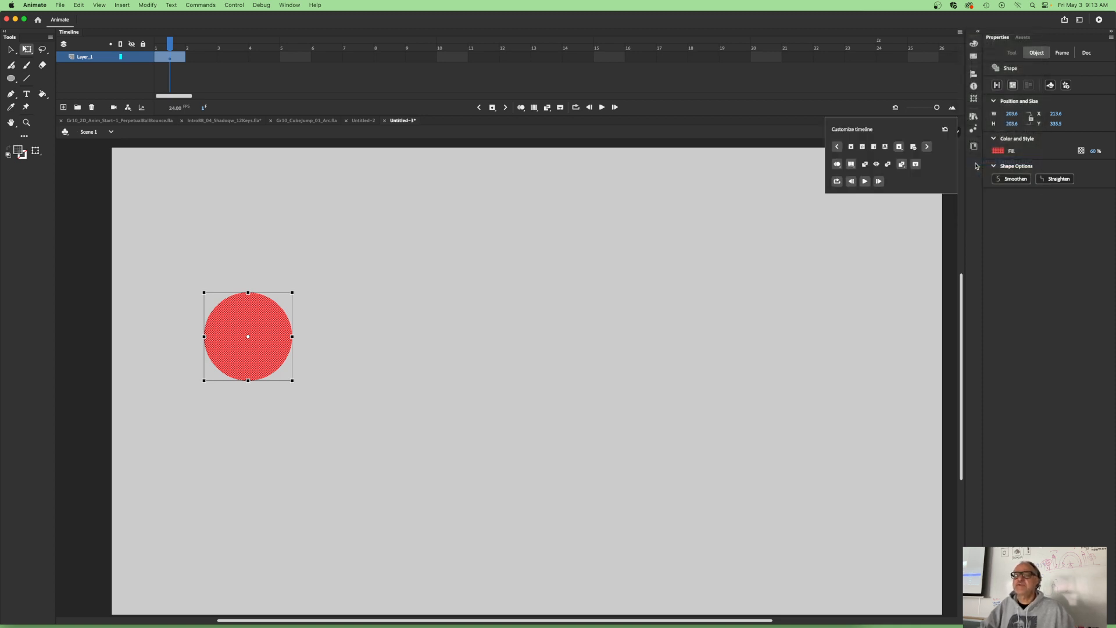
click(862, 146)
click(874, 146)
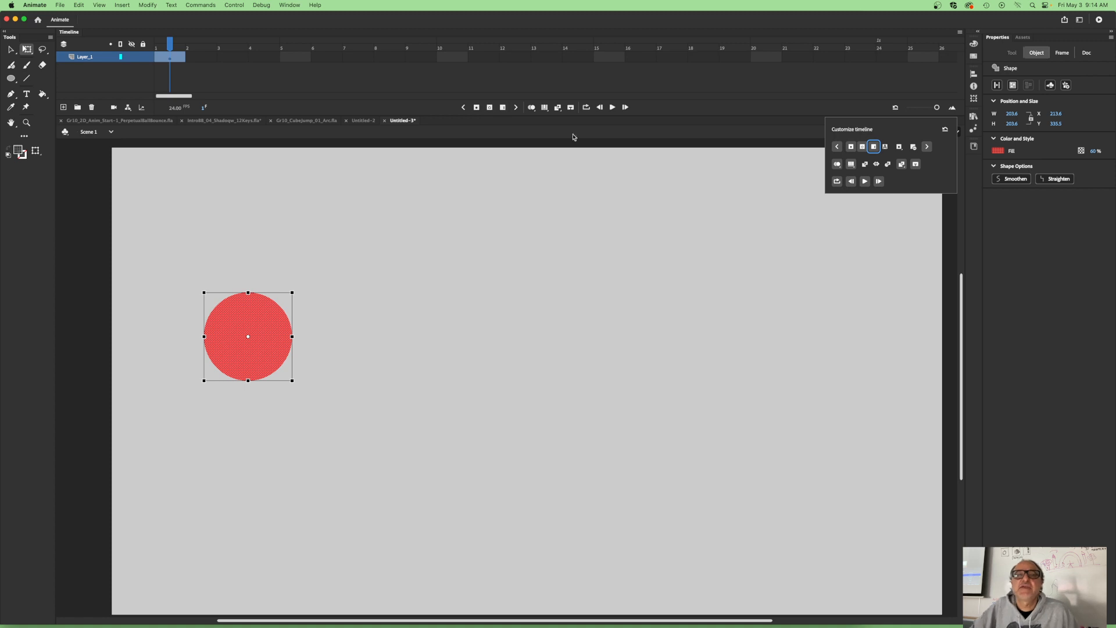
click(788, 99)
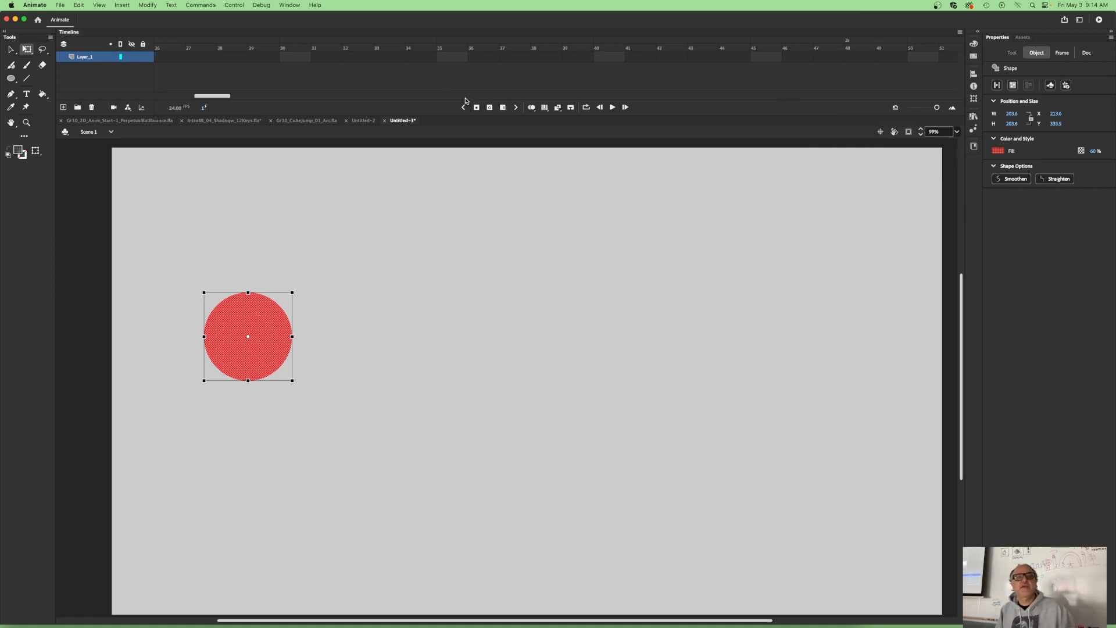
- Insert a keyframe at frame 2 of Layer_1, shift it to frame 25, and check frames 1 and 2
click(477, 107)
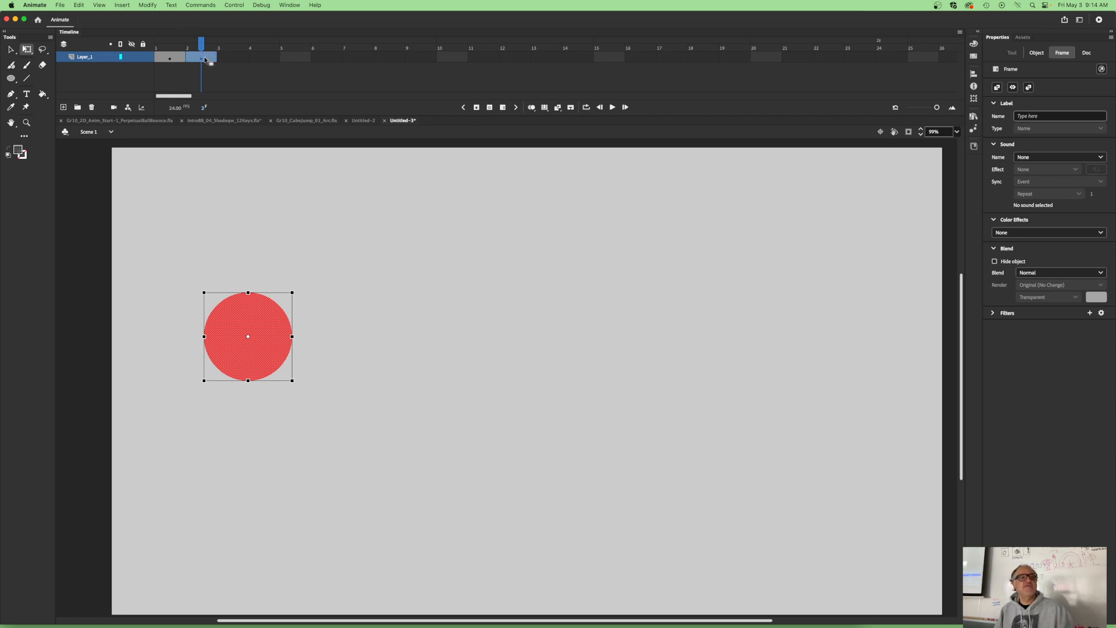
drag(206, 59, 922, 54)
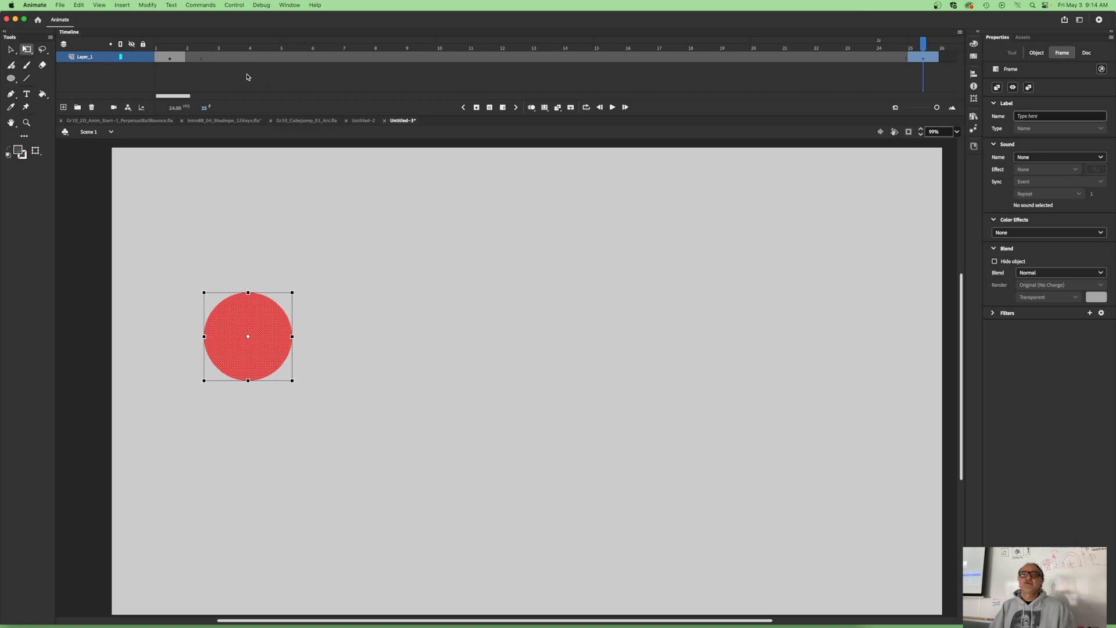
click(202, 59)
click(167, 58)
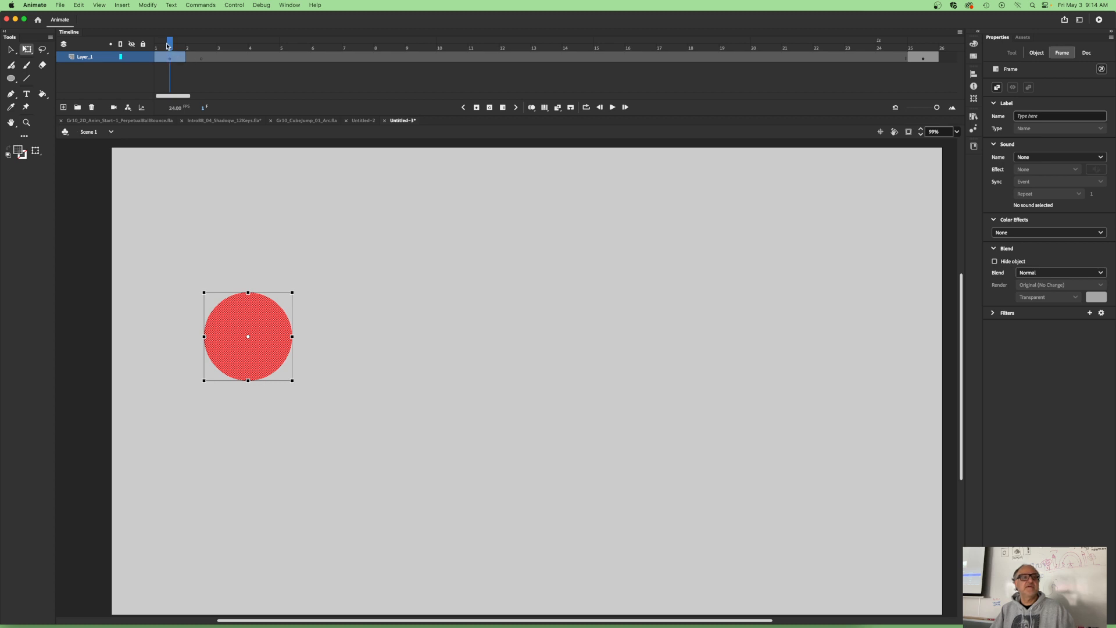
drag(167, 46, 206, 59)
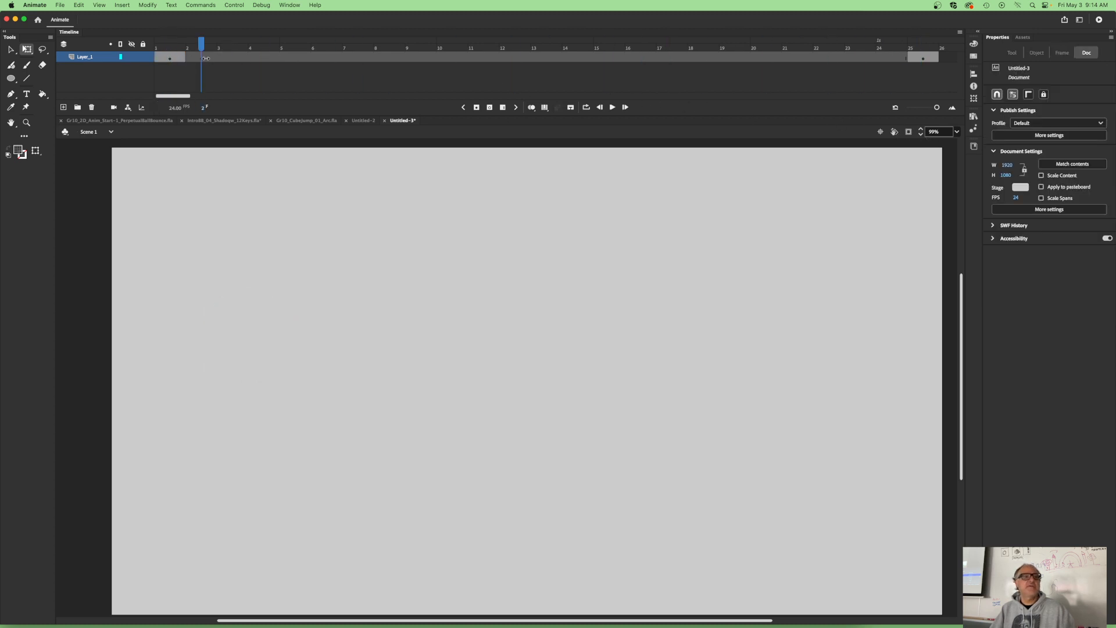
- Remove all the empty frames between the two keyframes on Layer_1 and select the keyframe at frame 2
click(205, 59)
right_click(205, 59)
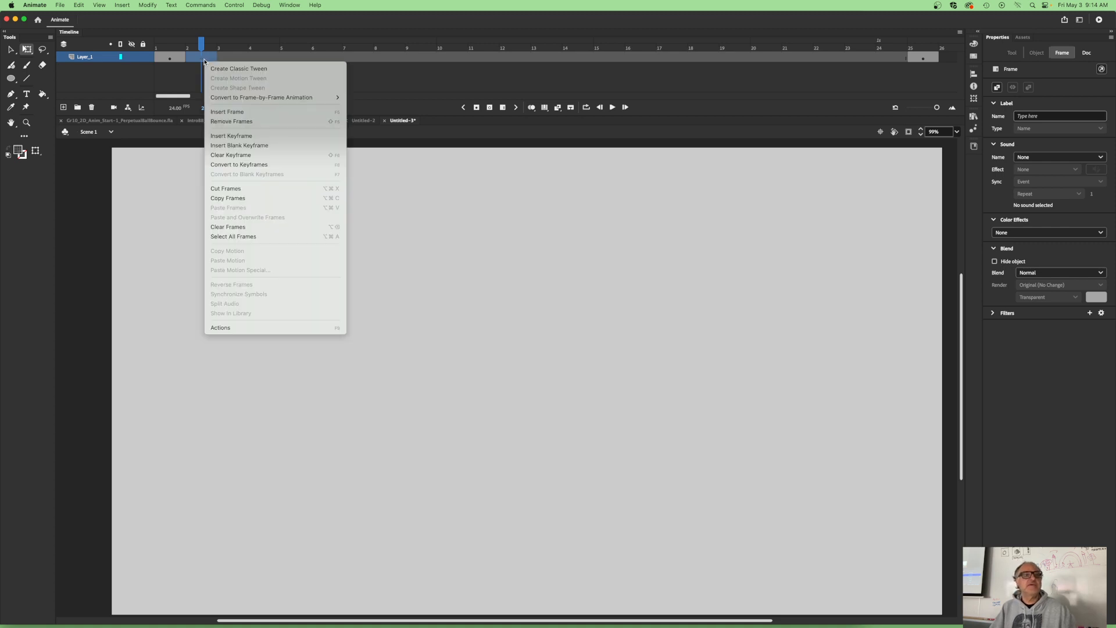
click(231, 121)
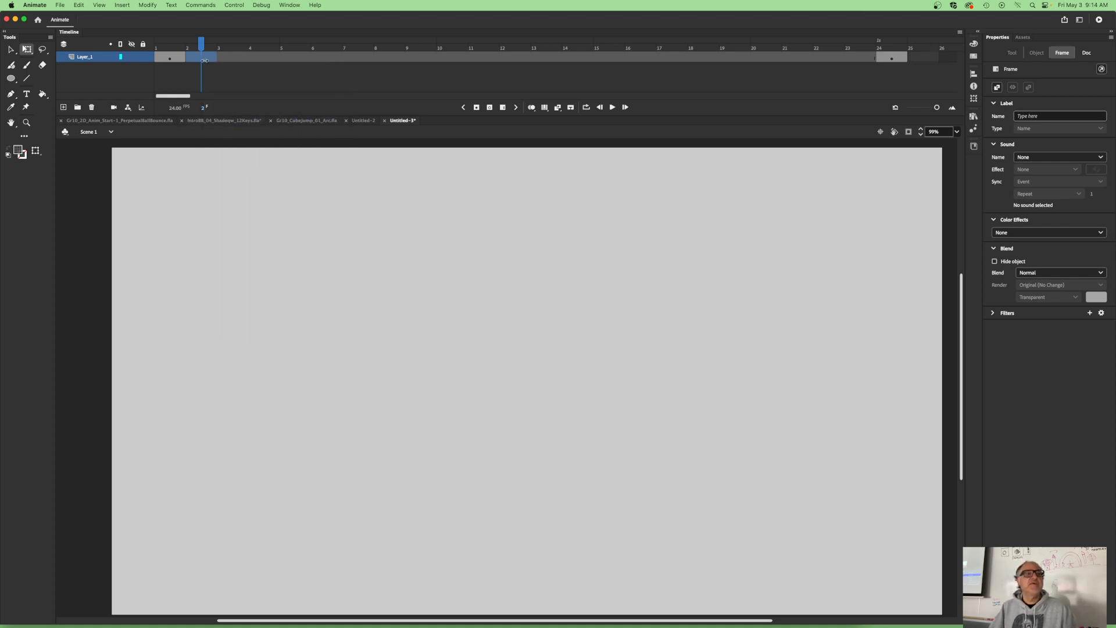
shift+click(869, 59)
right_click(870, 59)
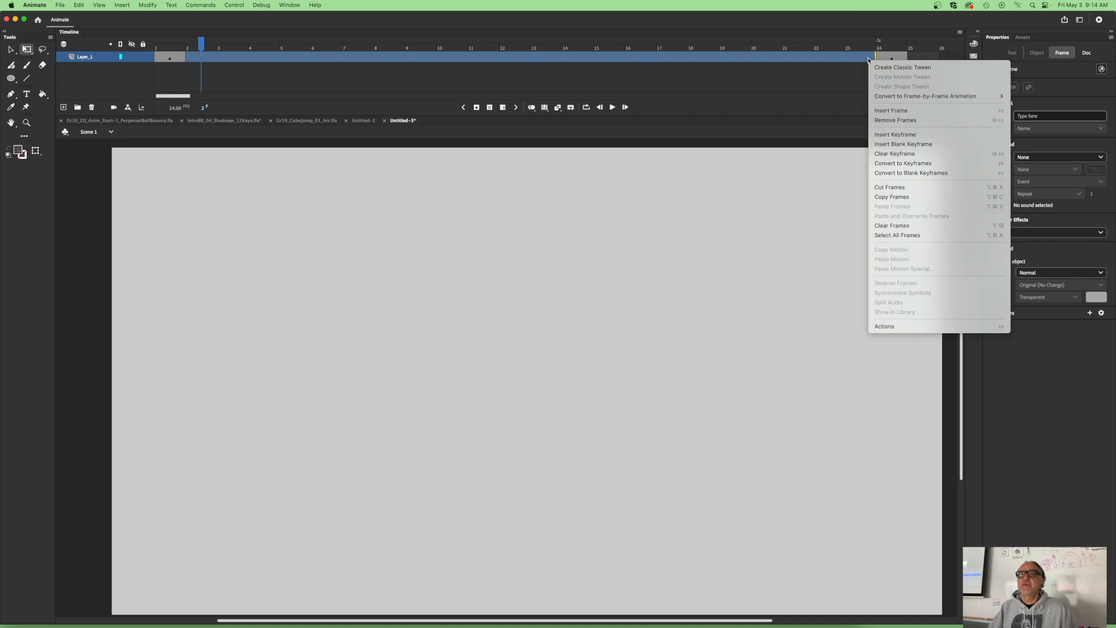
click(885, 145)
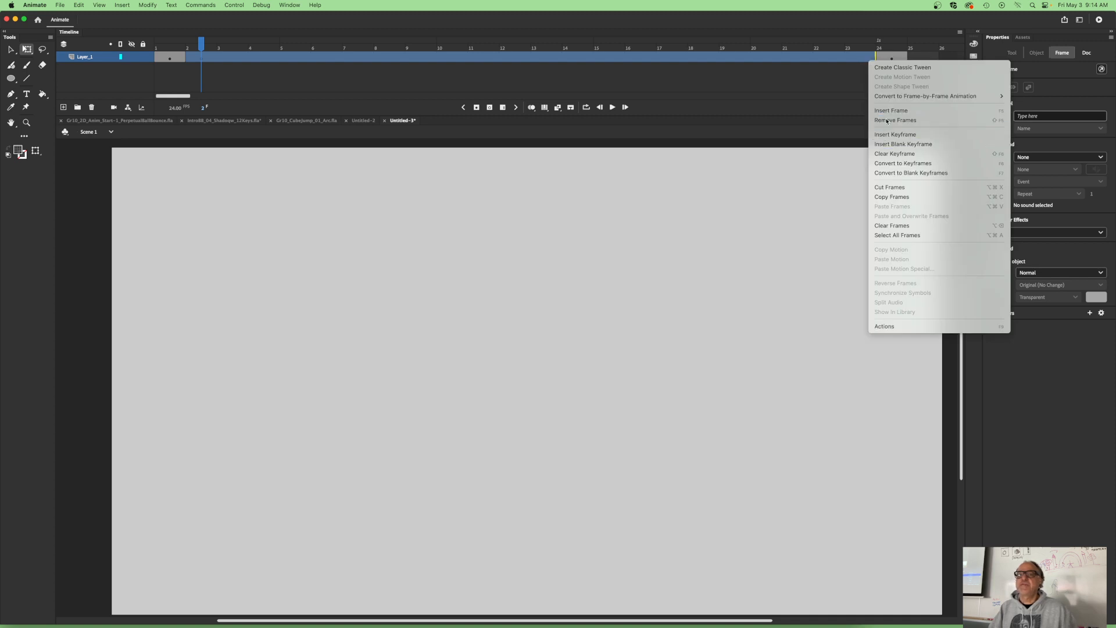
drag(166, 63, 204, 58)
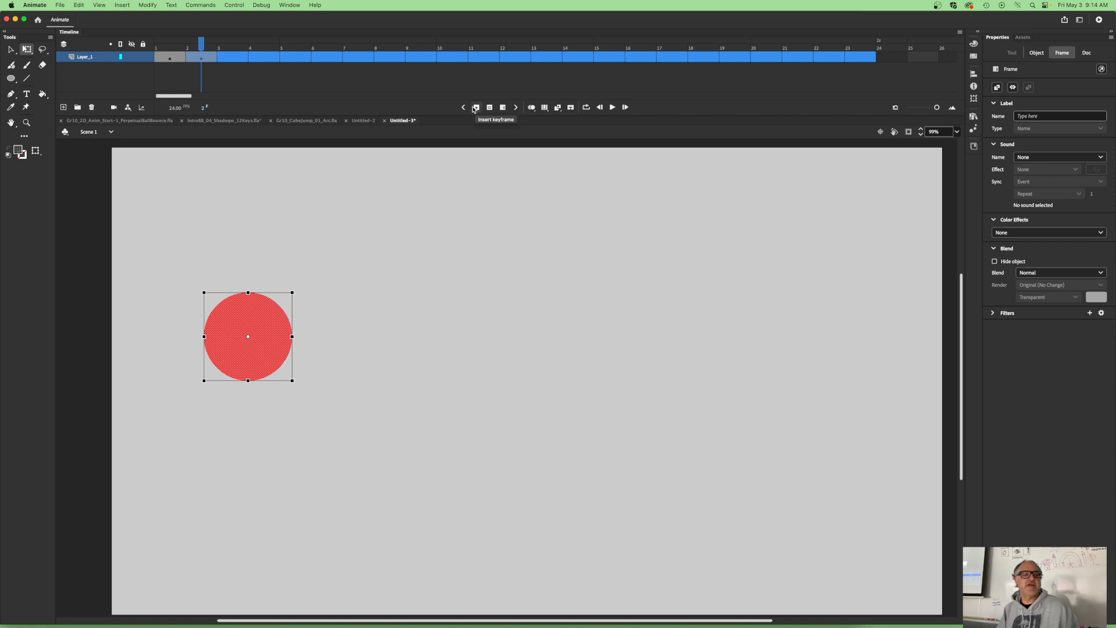
- Insert one frame after the keyframe at frame 1 to extend its hold, and select the keyframe at frame 3
click(168, 61)
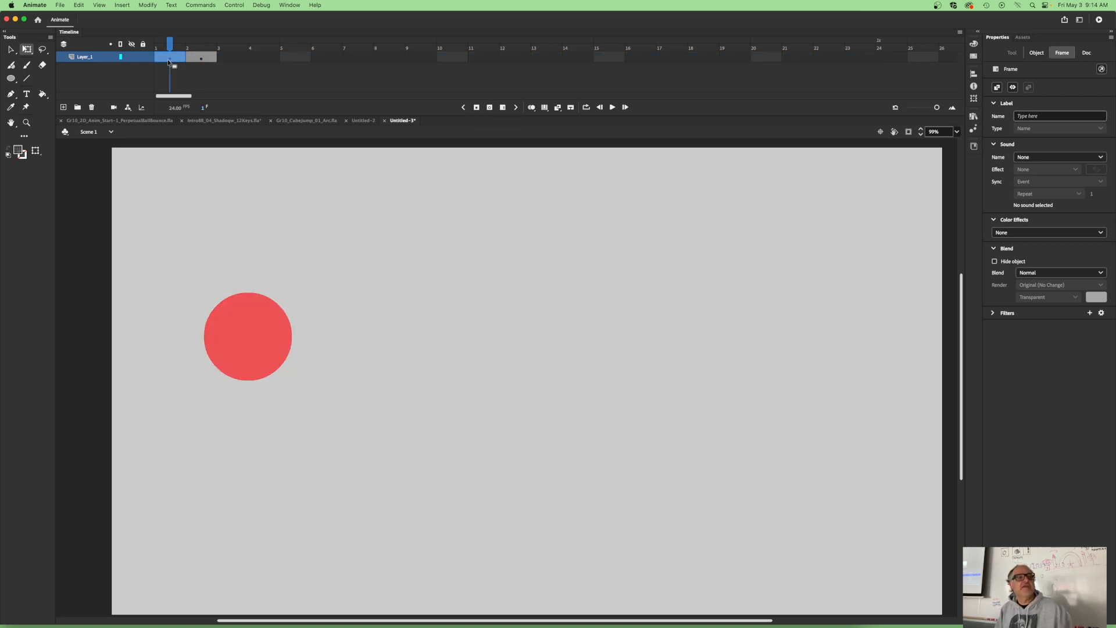
click(503, 108)
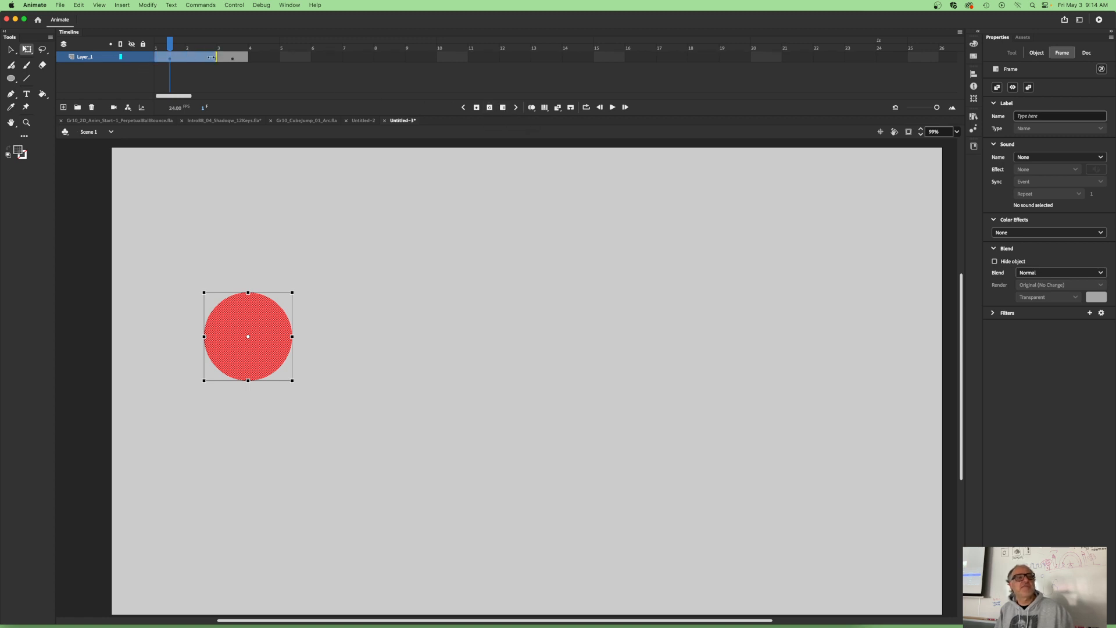
click(234, 58)
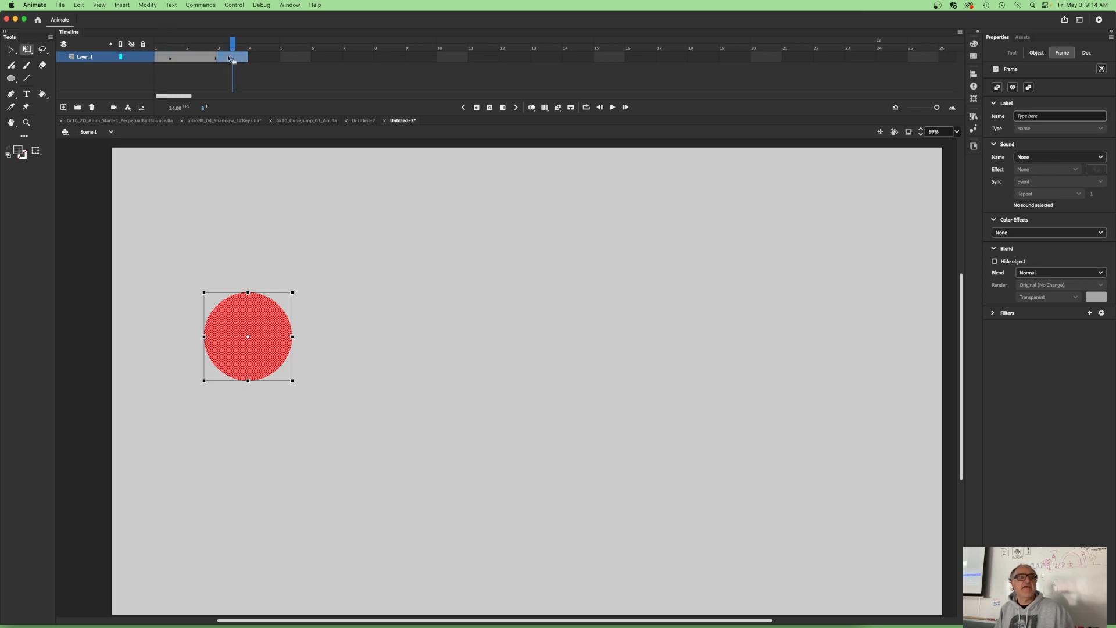
- On the keyframe at frame 3, move the red ball horizontally across to the right side of the stage, at about X 1462
drag(261, 349, 343, 349)
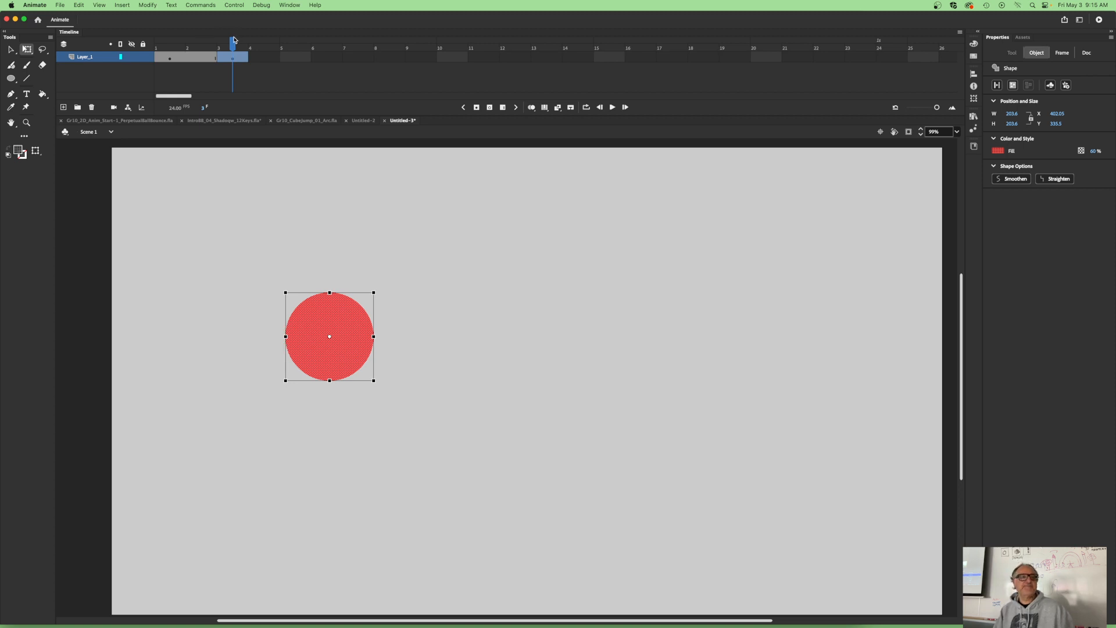
mouse_move(234, 40)
mouse_down()
mouse_move(169, 42)
mouse_move(234, 44)
mouse_up()
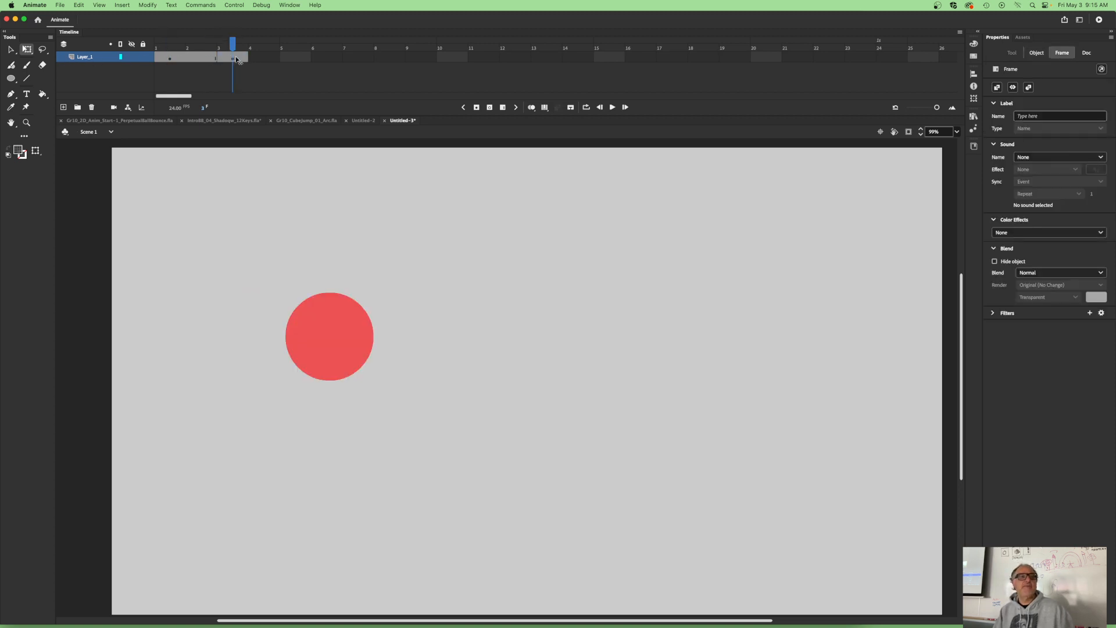
click(329, 341)
drag(328, 337, 768, 351)
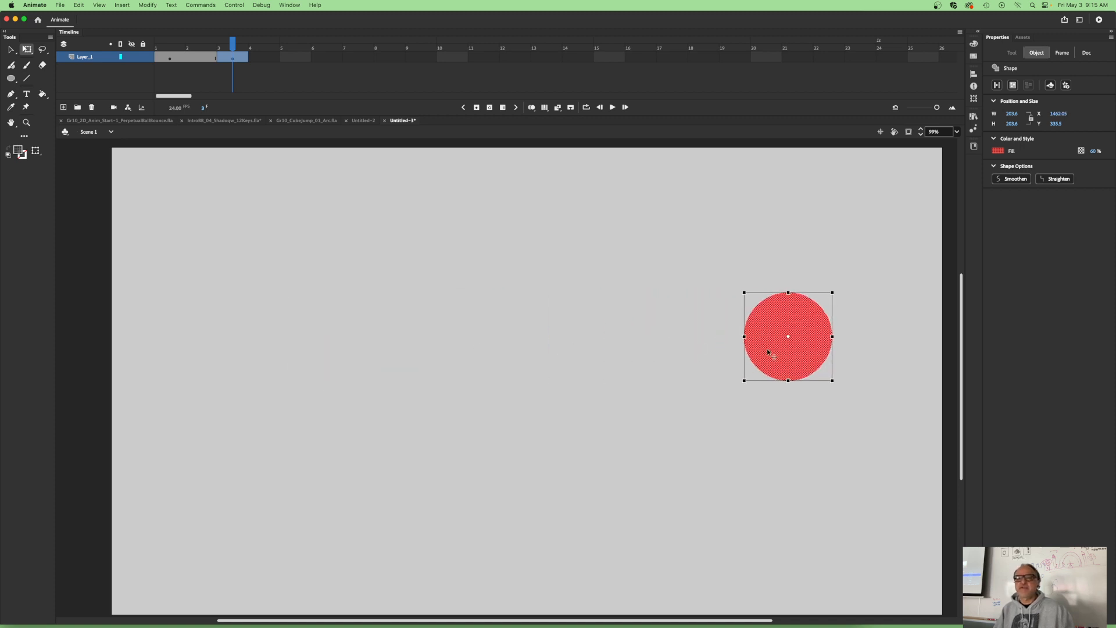
drag(234, 47, 232, 71)
click(234, 58)
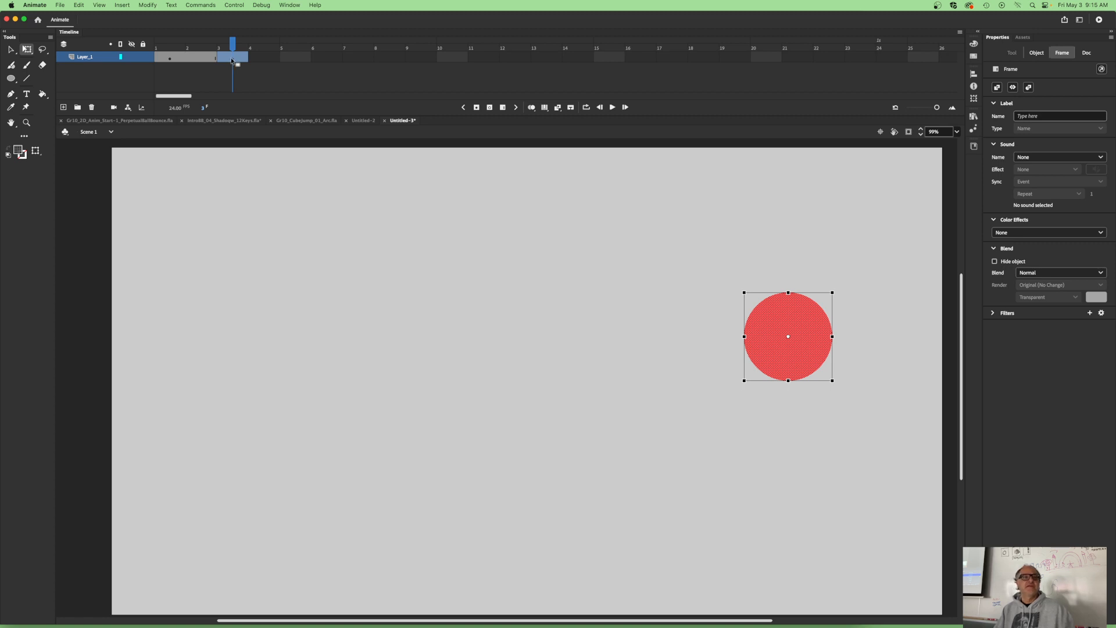
- Move the keyframe at frame 3 of Layer_1 to frame 12 and select its ball
drag(232, 59, 509, 58)
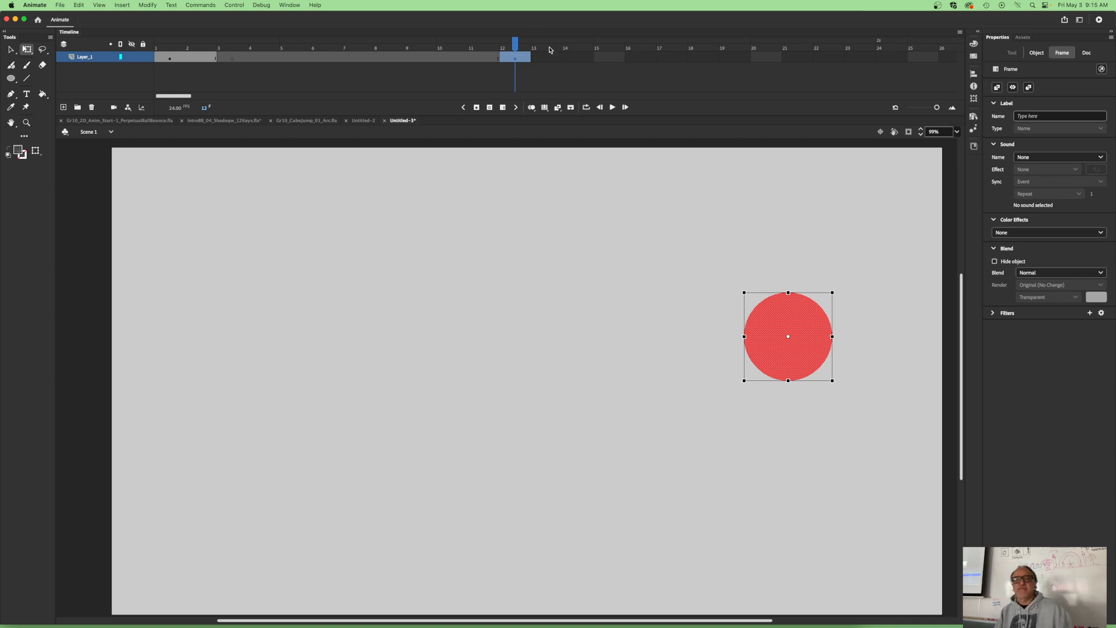
drag(515, 44, 524, 65)
click(787, 342)
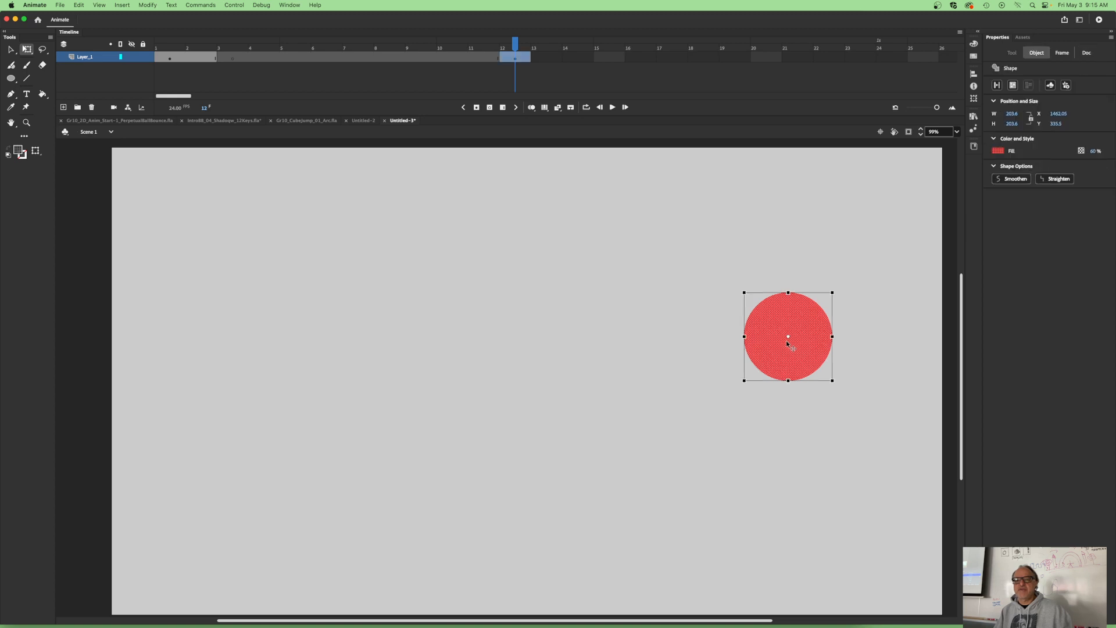
- Undo the keyframe move to frame 12 and the repositioning of the ball
key(super+z)
key(super+z)
key(super+z)
key(super+z)
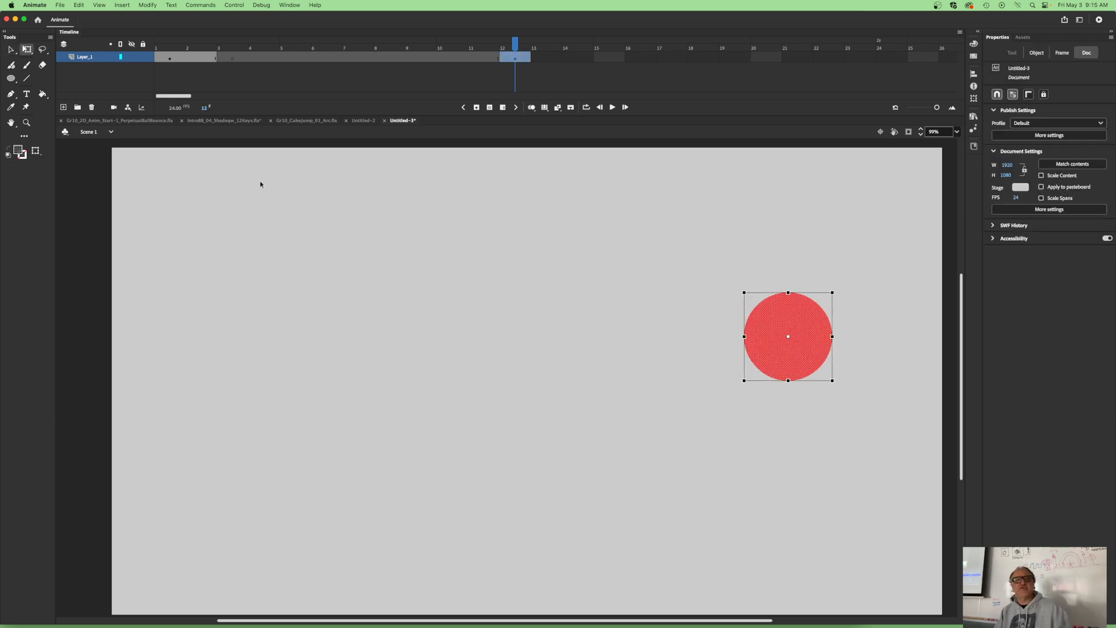
key(super+z)
key(super+z)
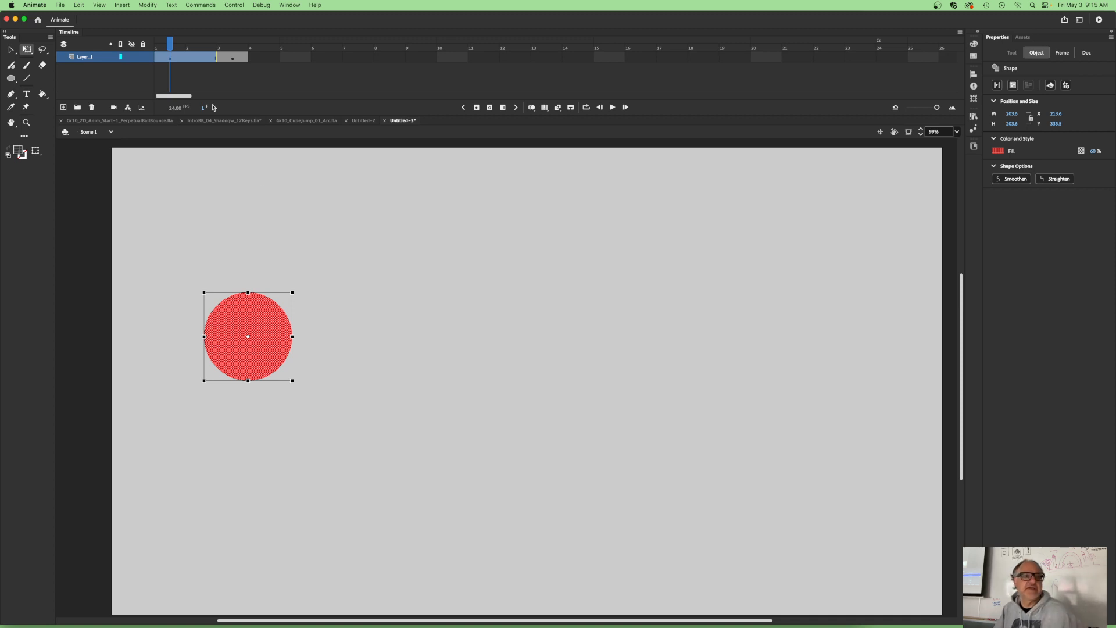
- Remove the frame holding the keyframe at frame 3 of Layer_1
click(233, 58)
right_click(233, 59)
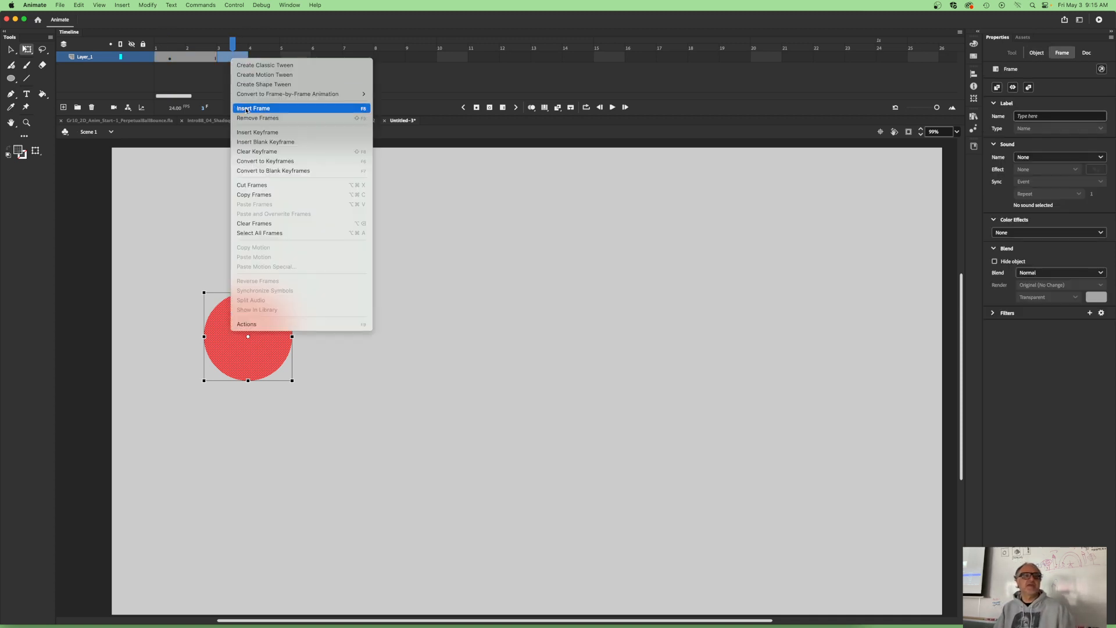
click(252, 118)
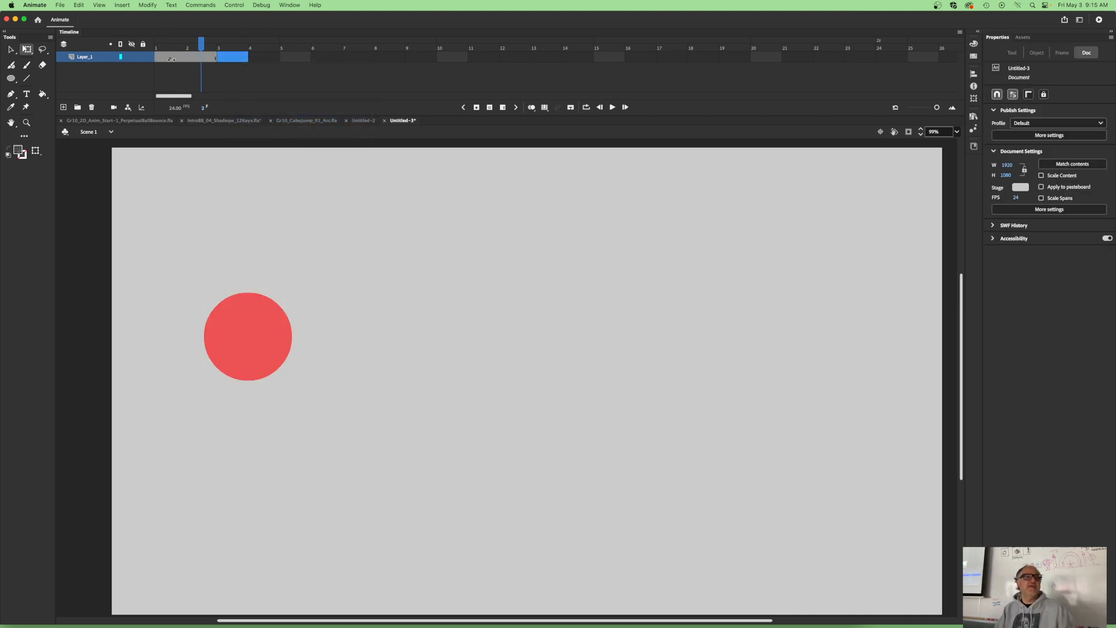
- Copy the keyframe at frame 1 of Layer_1 and paste it at frame 12
click(170, 58)
right_click(170, 60)
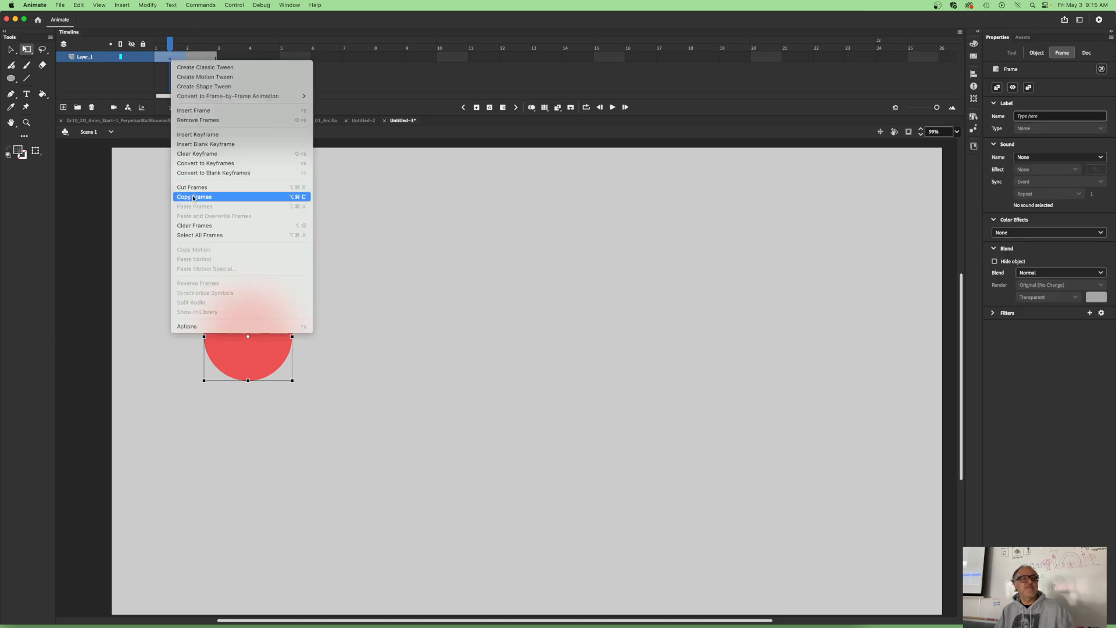
click(198, 197)
click(514, 59)
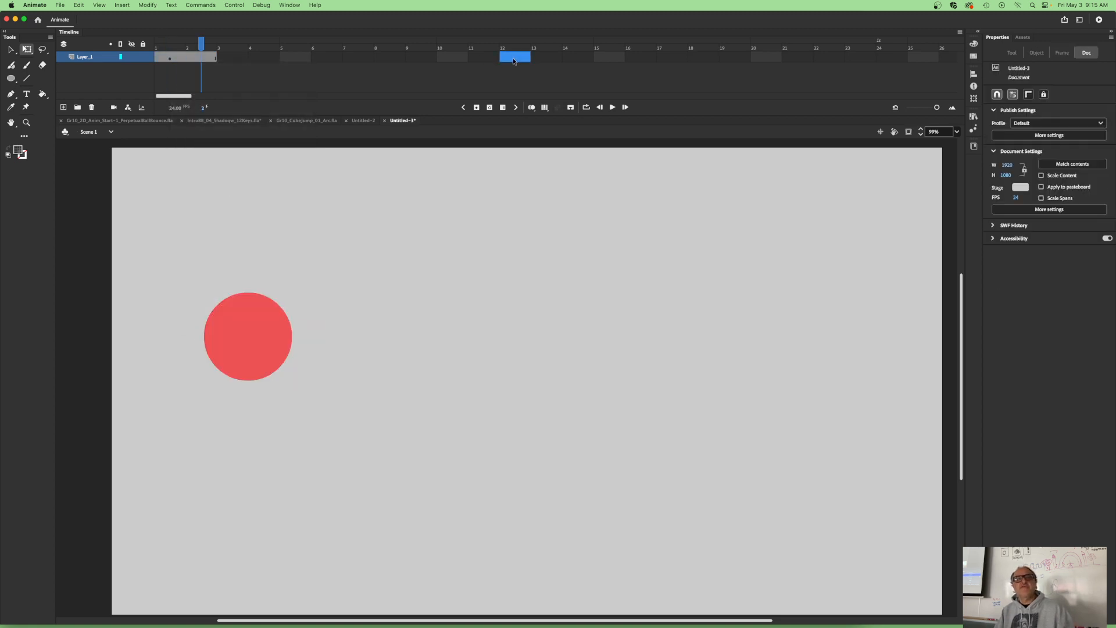
right_click(514, 60)
click(527, 213)
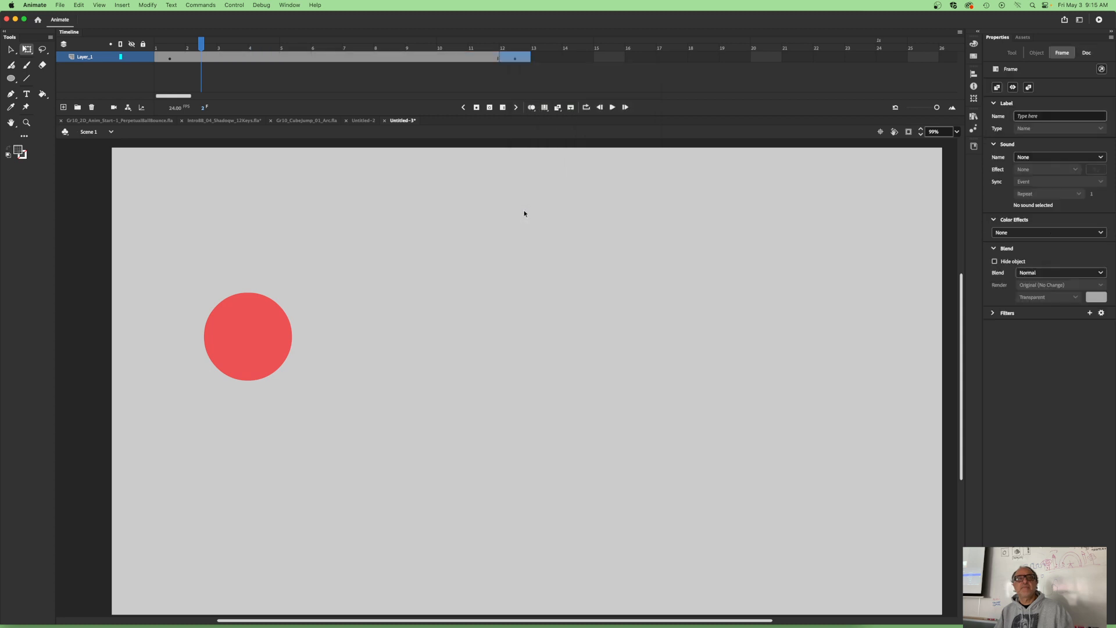
- Paste the copied keyframe at frame 24 of Layer_1
click(514, 57)
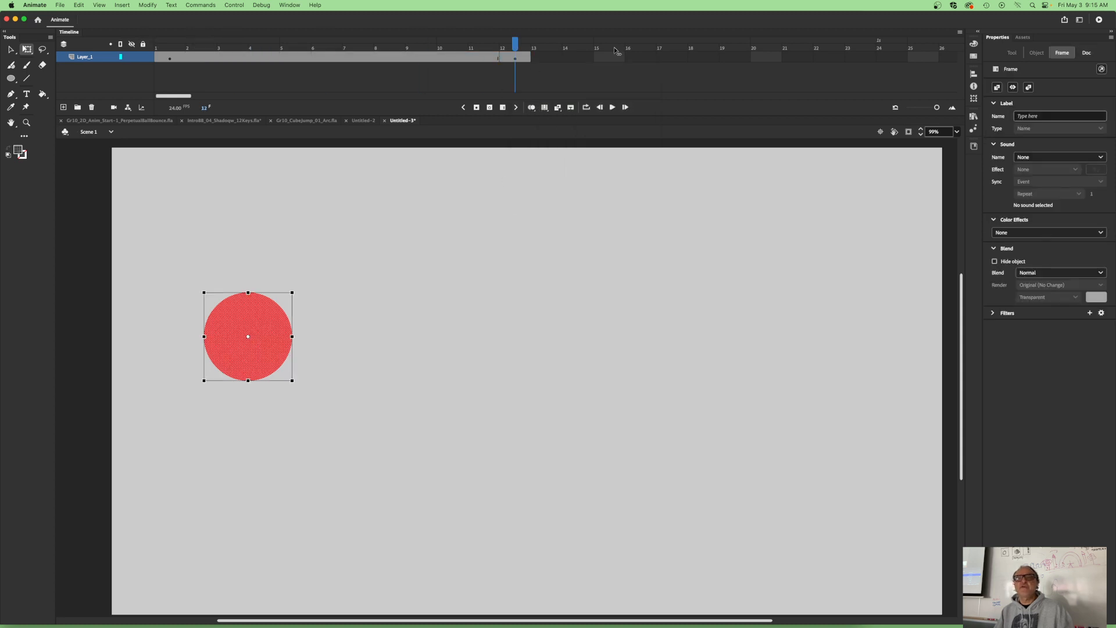
click(887, 58)
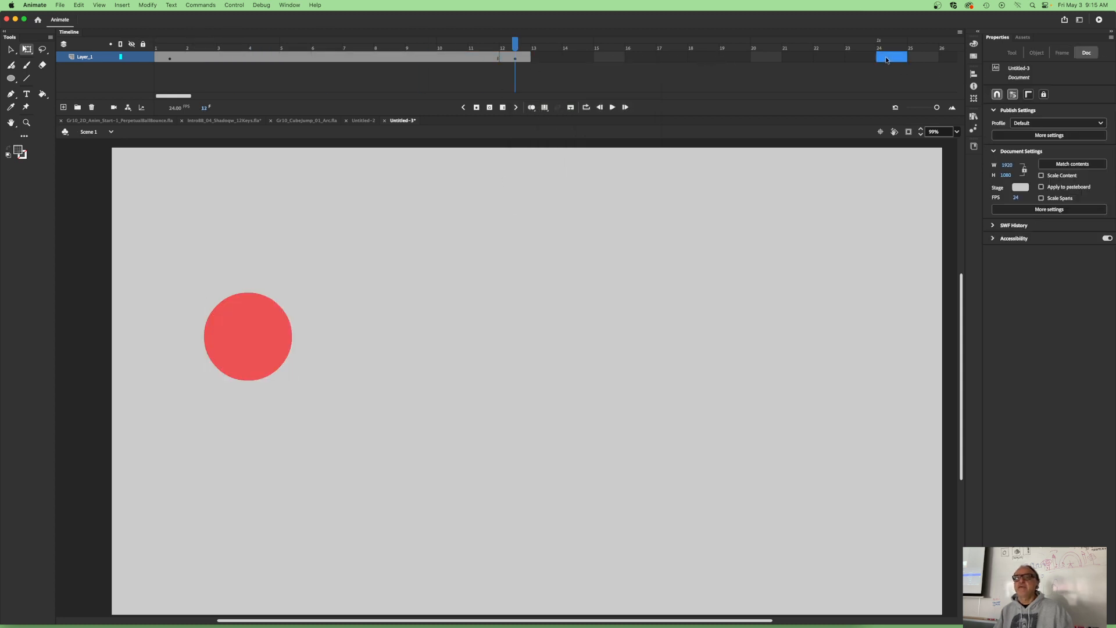
right_click(887, 59)
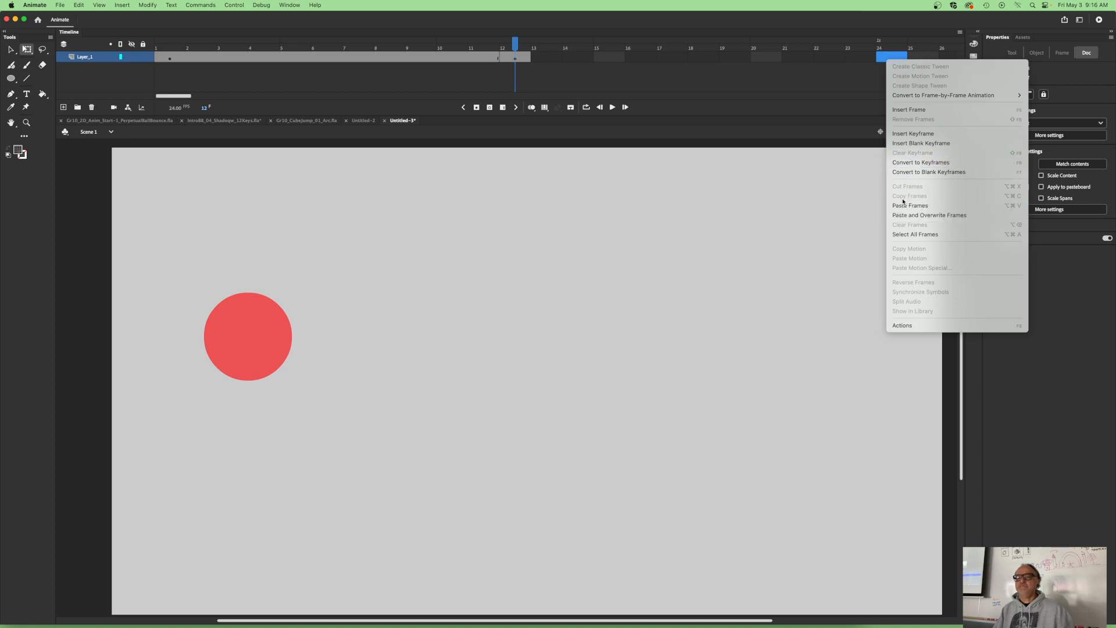
click(905, 207)
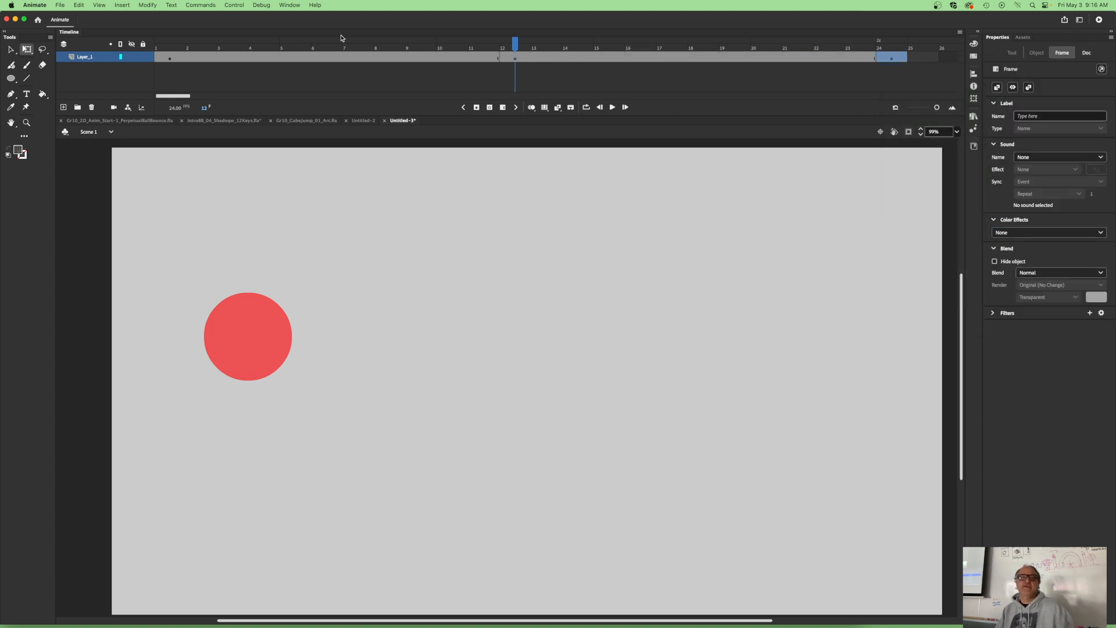
- On the keyframe at frame 12, move the ball horizontally to the right side of the stage, at about X 1544
click(170, 59)
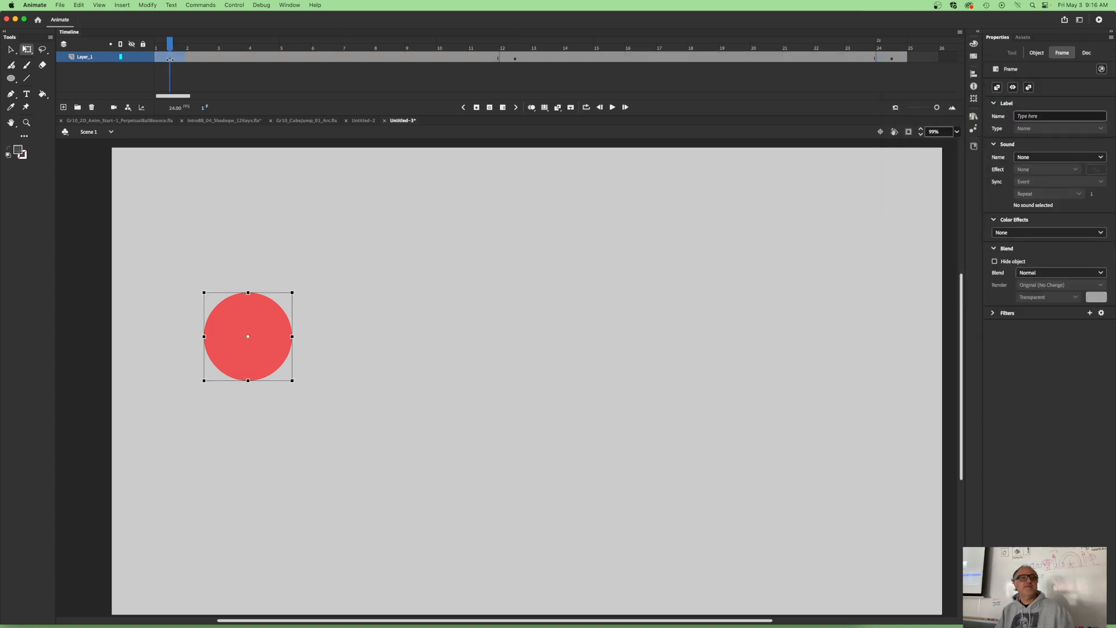
click(515, 59)
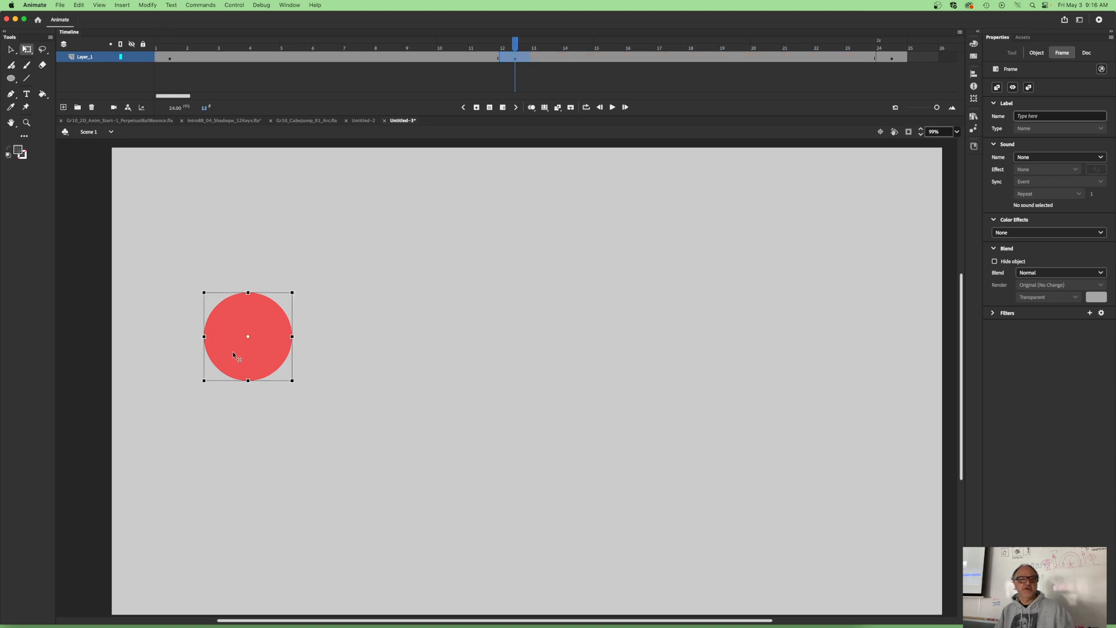
drag(232, 351, 808, 351)
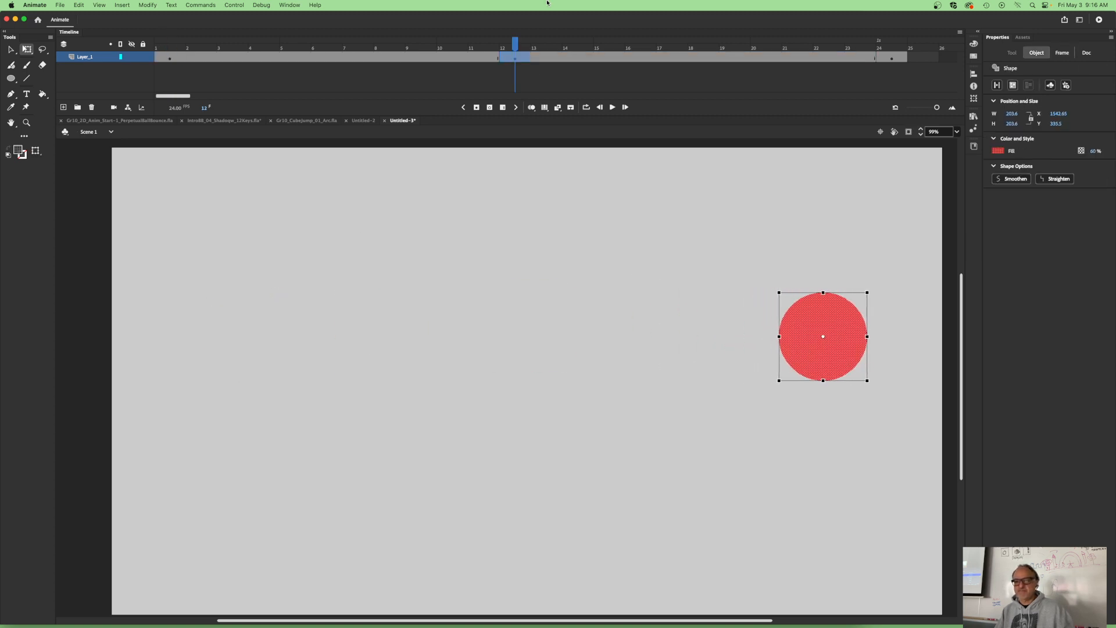
- Turn on onion skinning at frame 6 and extend its range to cover frames 1 through 12
drag(521, 46, 327, 41)
click(183, 357)
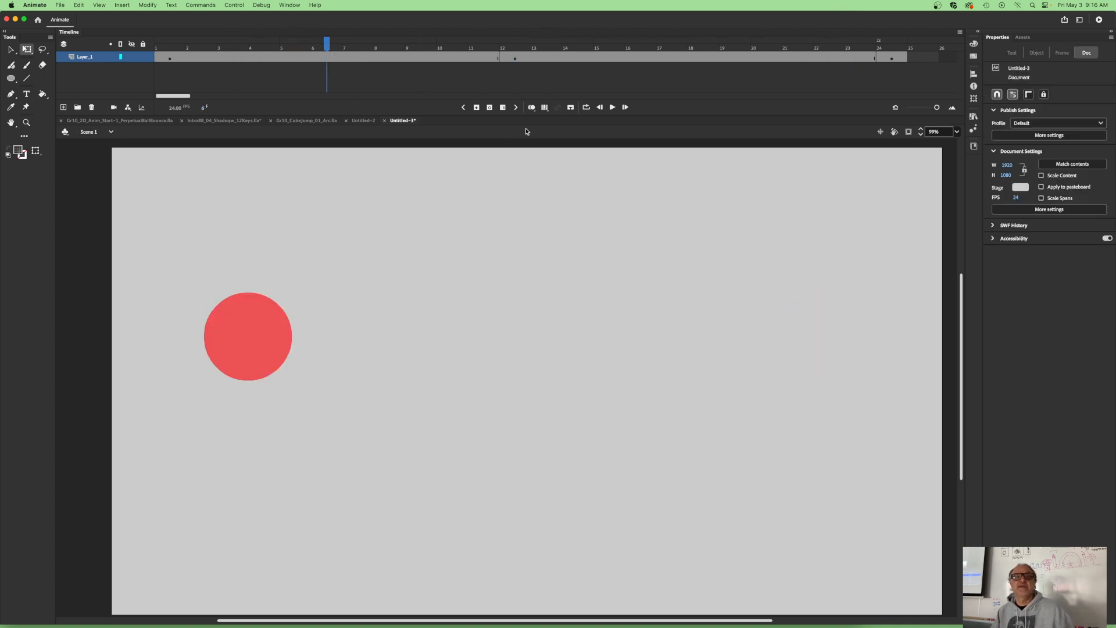
click(248, 339)
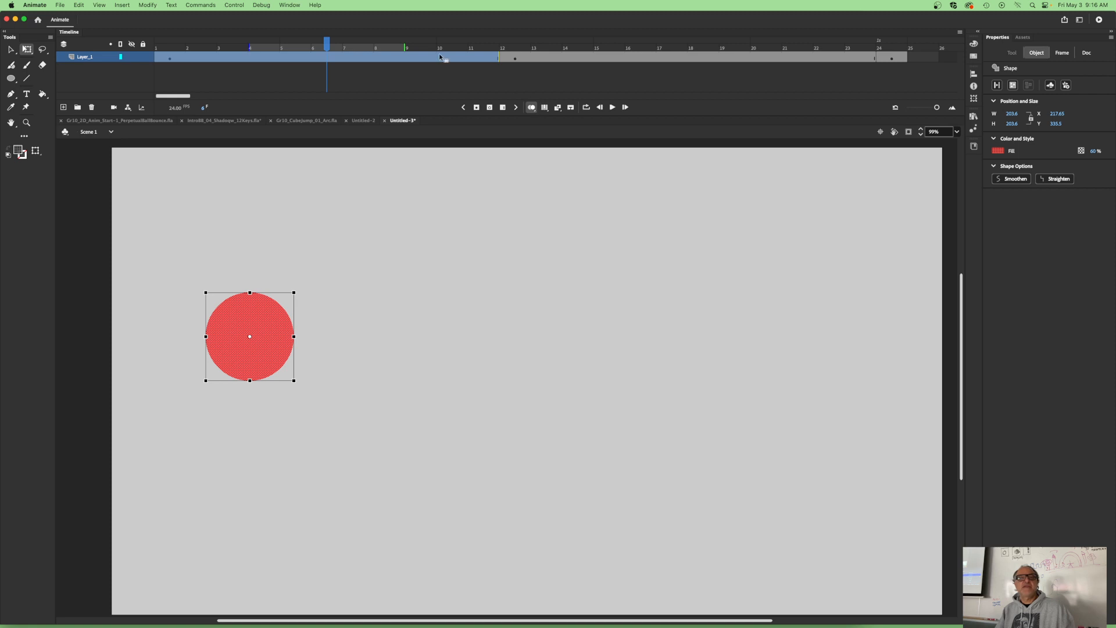
drag(403, 47, 507, 45)
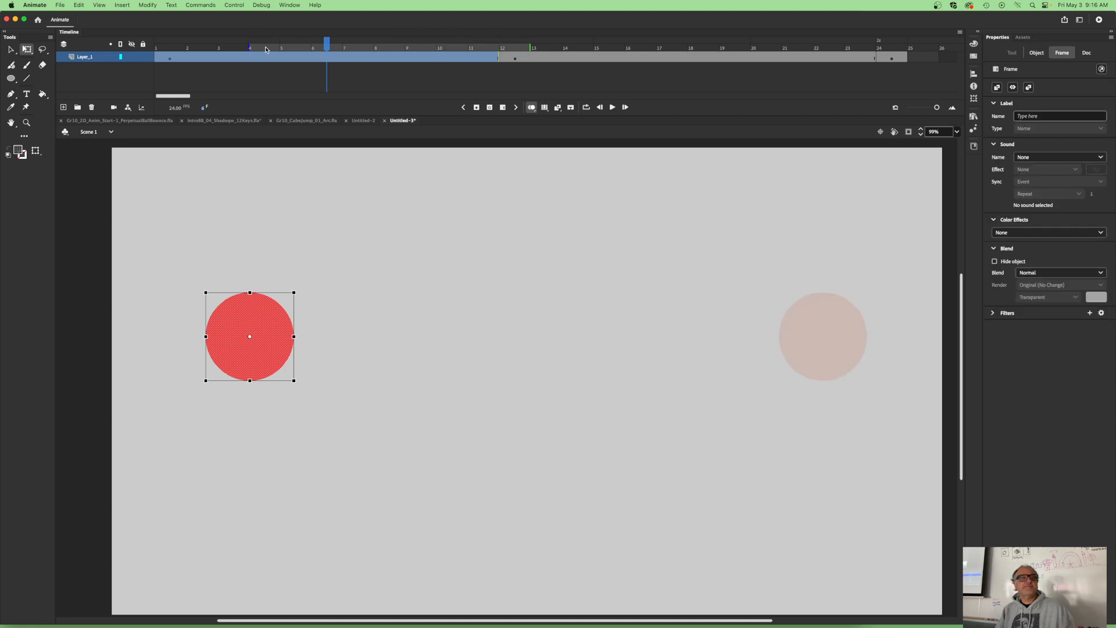
drag(247, 46, 144, 45)
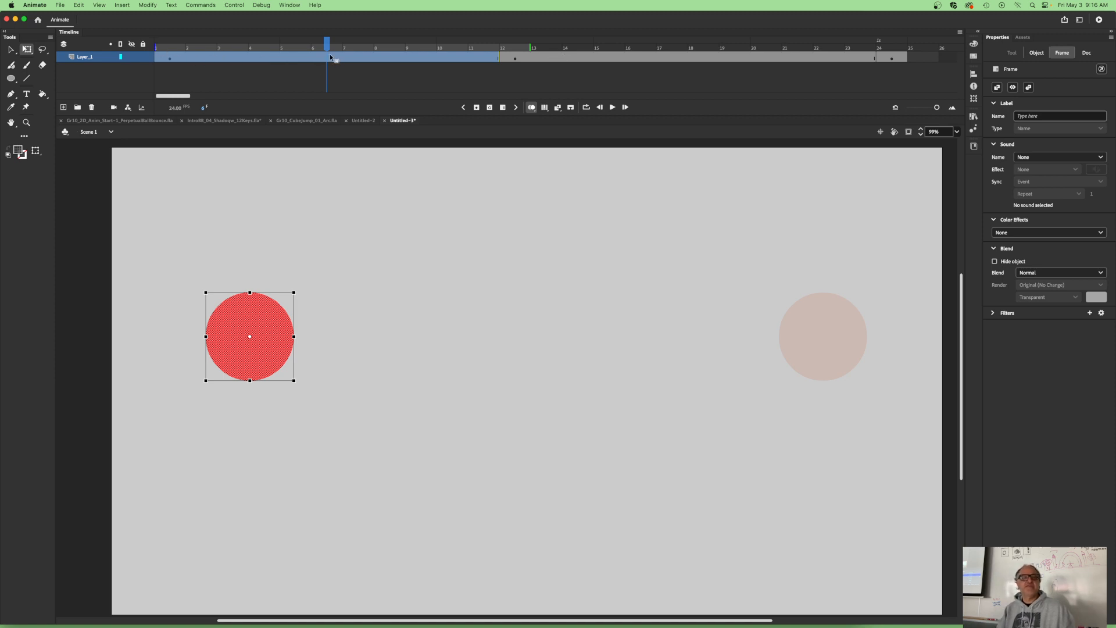
- Try to paste a copy of the frame 1 keyframe directly onto frame 7, and undo the paste
click(169, 58)
right_click(169, 59)
click(191, 201)
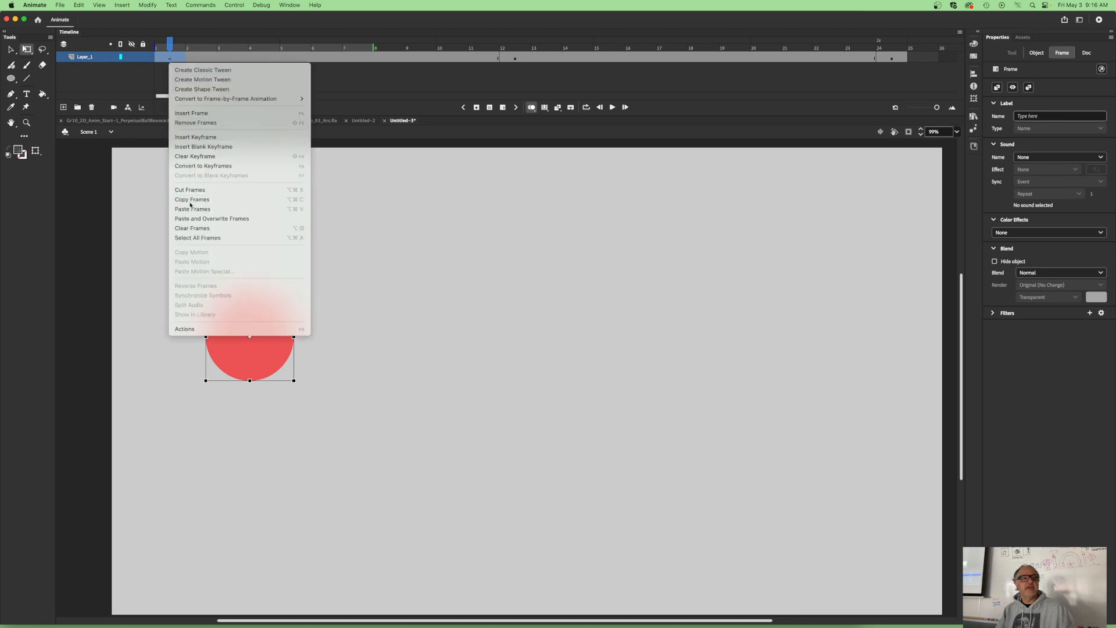
click(332, 59)
click(352, 59)
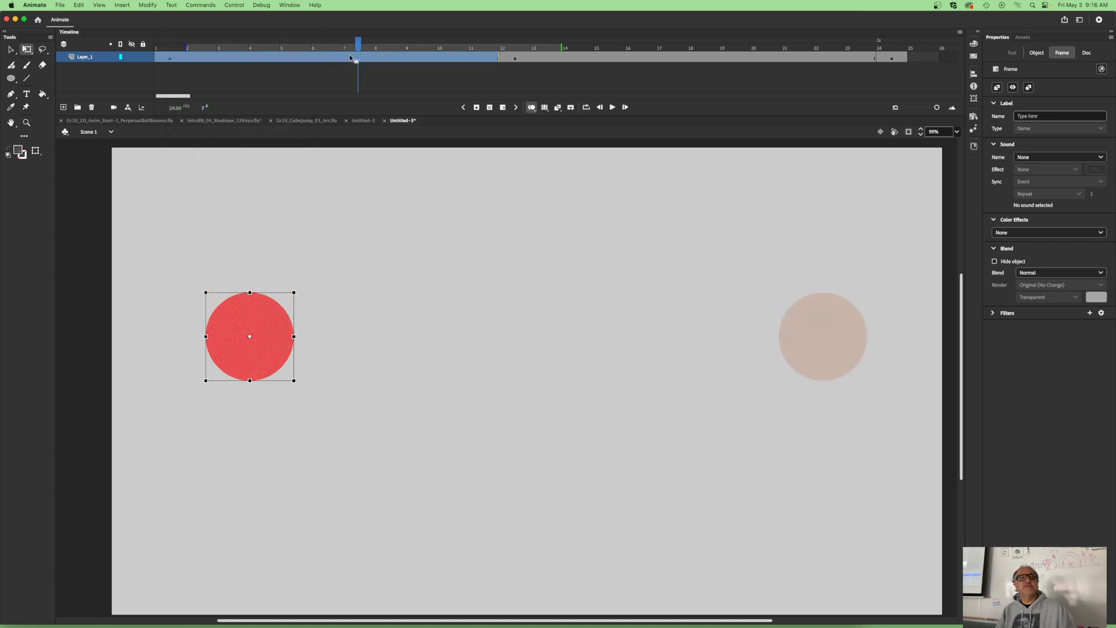
right_click(352, 58)
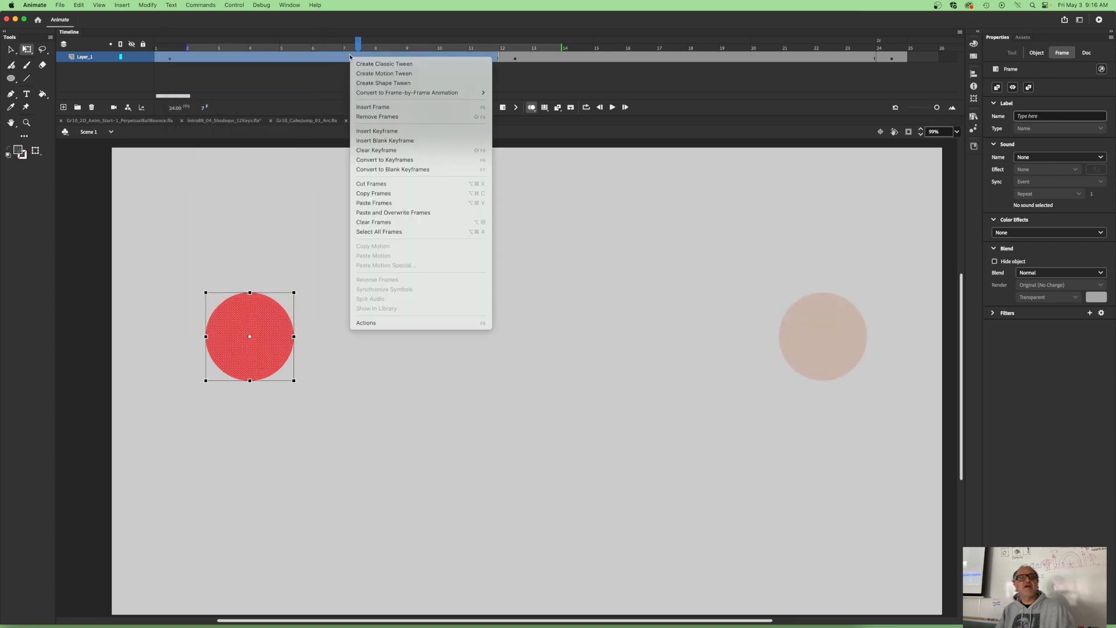
click(368, 203)
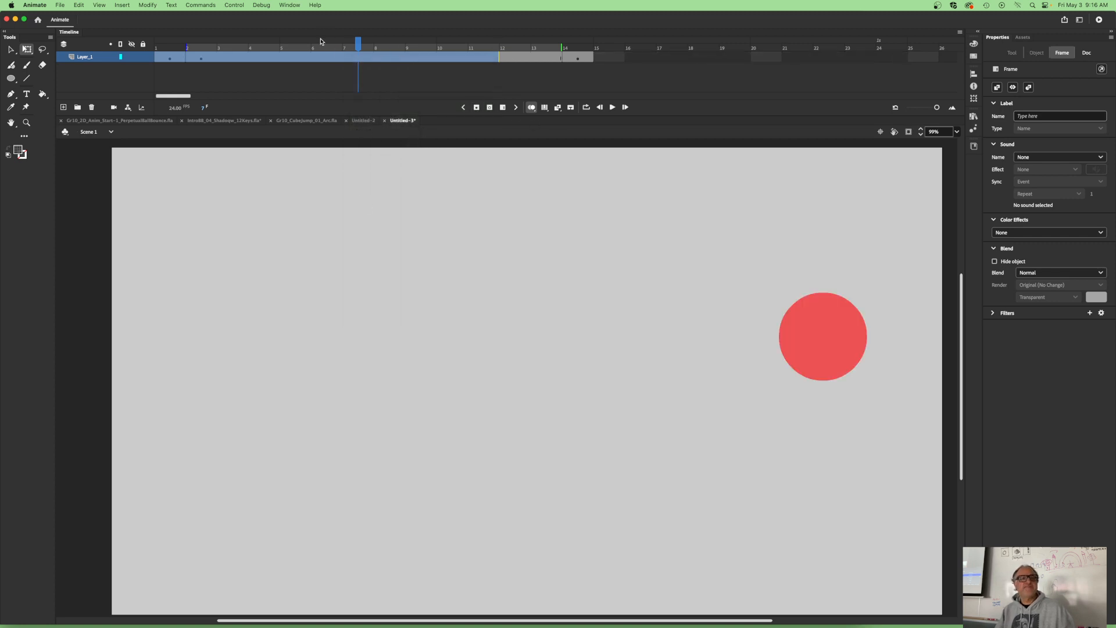
key(super+z)
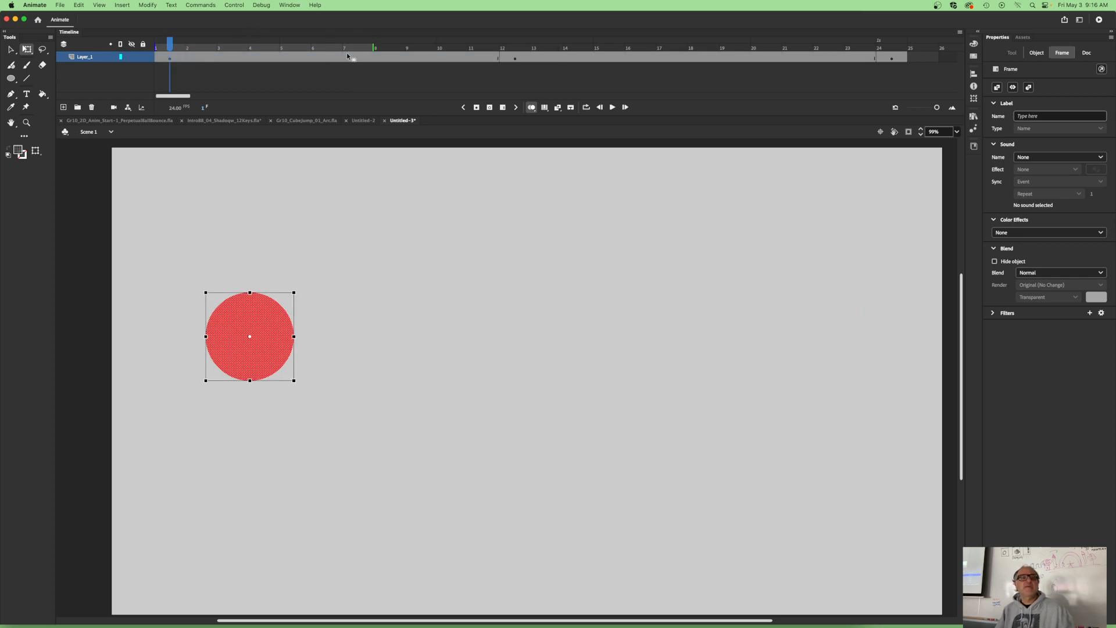
- Insert a blank keyframe at frame 7 of Layer_1 and paste a copy of the frame 1 keyframe into it
click(348, 56)
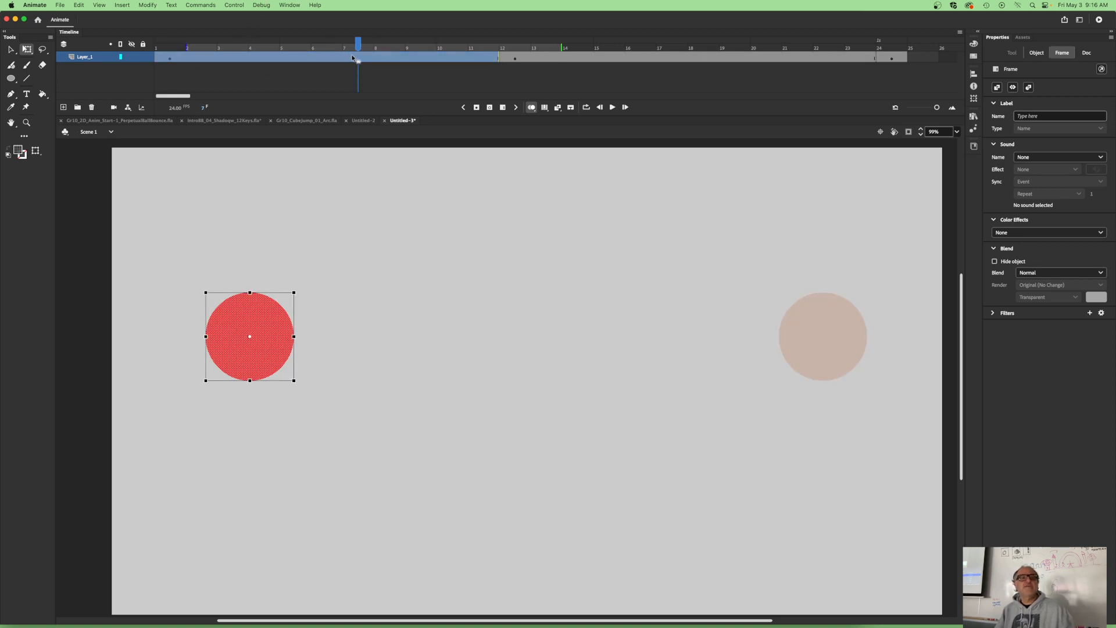
click(490, 108)
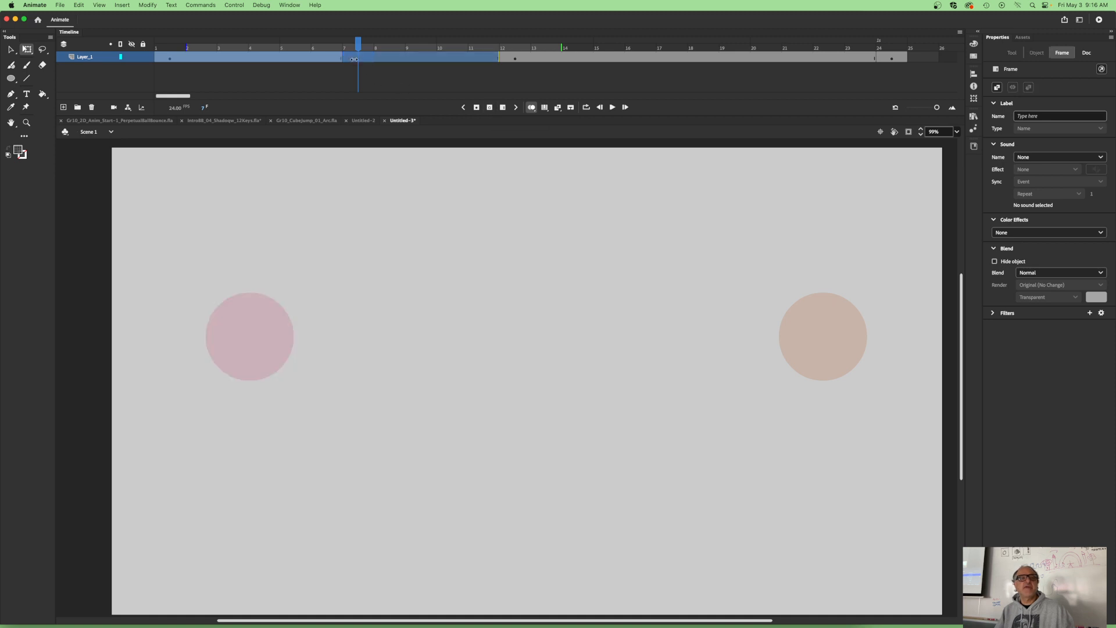
click(169, 59)
right_click(169, 59)
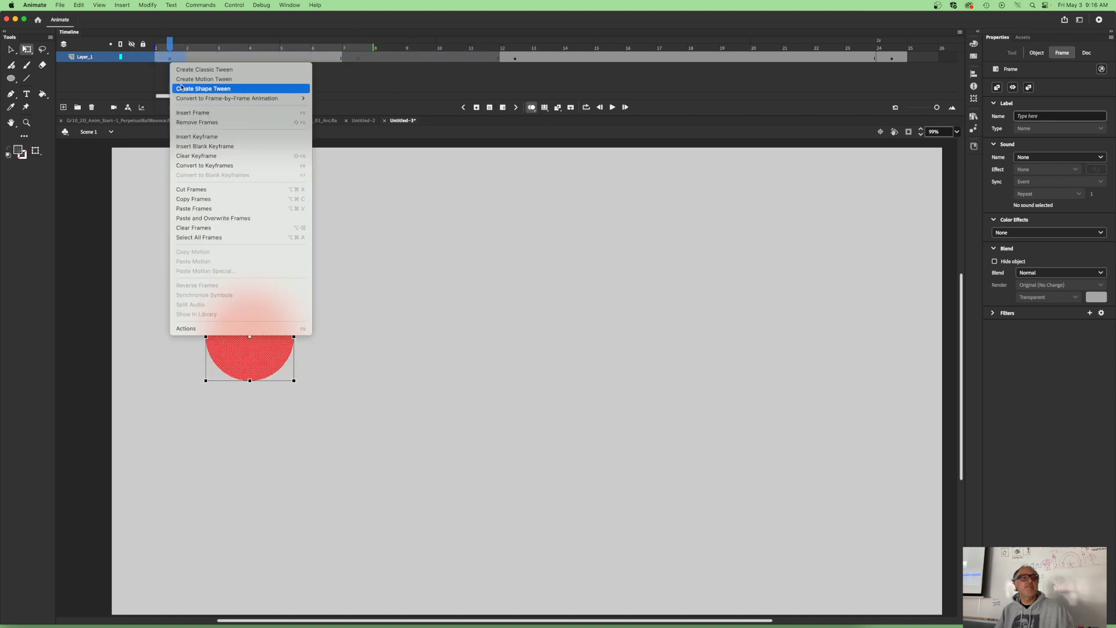
click(195, 199)
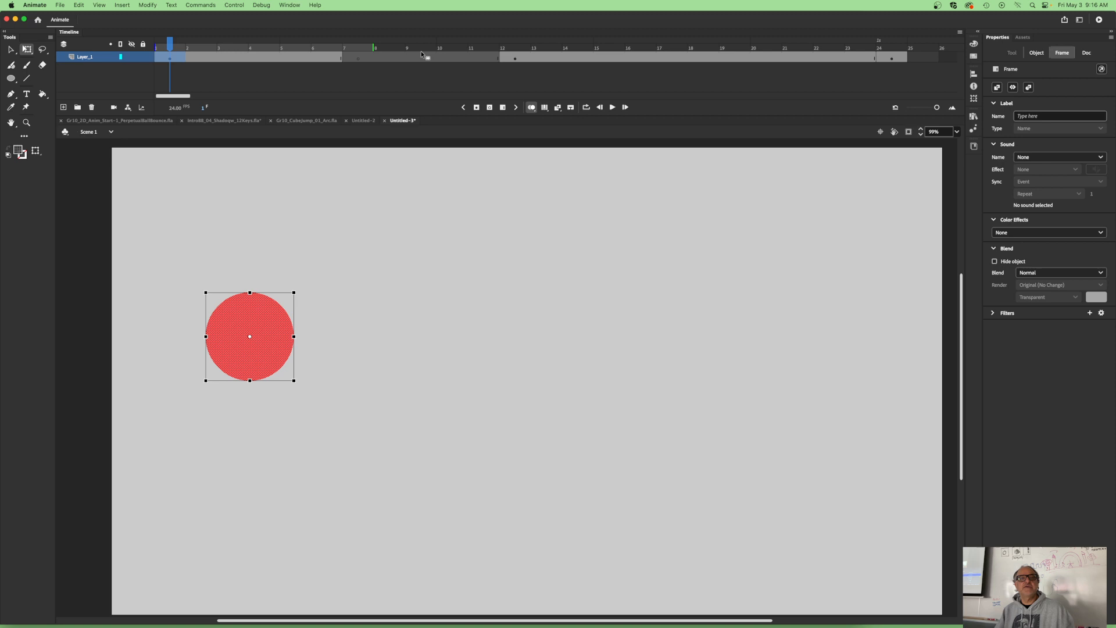
click(362, 59)
right_click(360, 60)
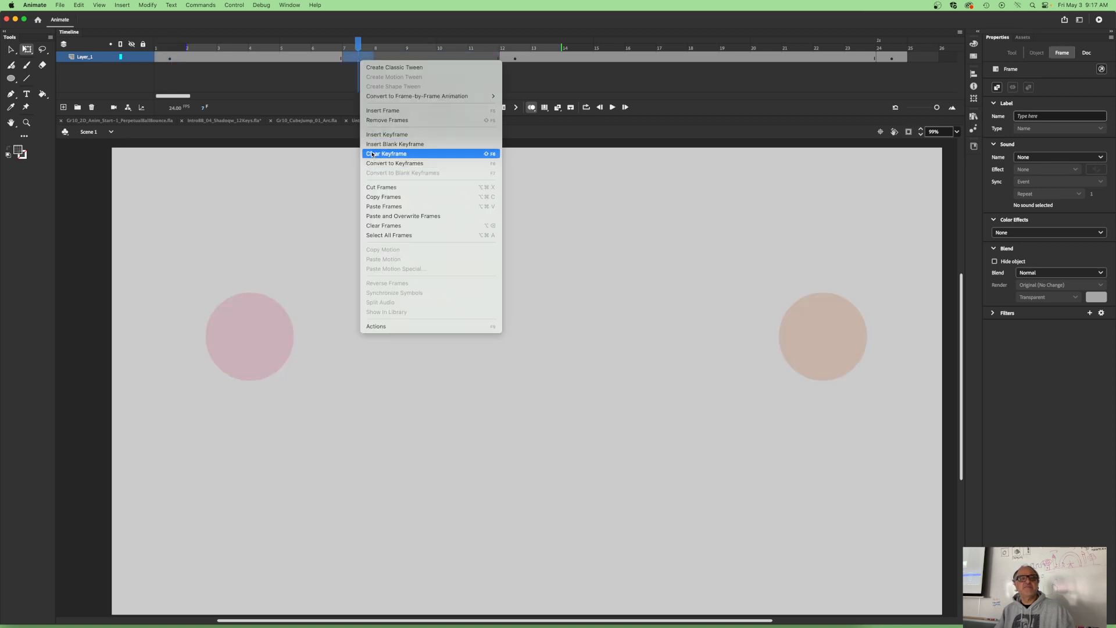
click(372, 208)
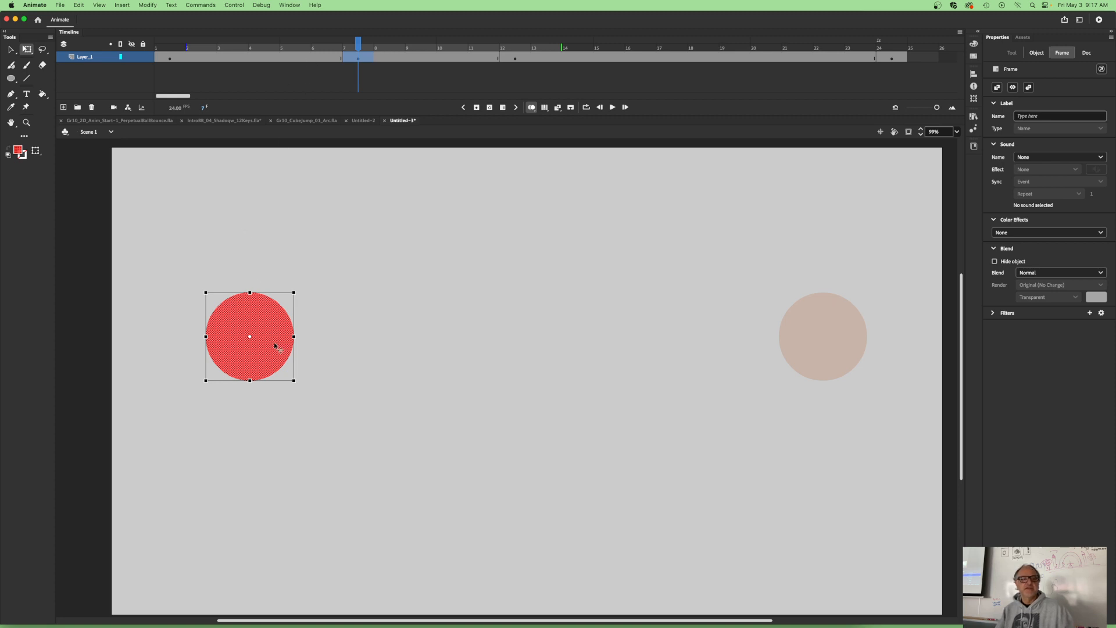
- On the keyframe at frame 7, move the ball horizontally to mid-stage, halfway between its two end positions
drag(247, 347, 530, 355)
- Insert a blank keyframe at frame 18 of Layer_1 and paste a copy of the frame 12 keyframe into it
drag(360, 47, 696, 60)
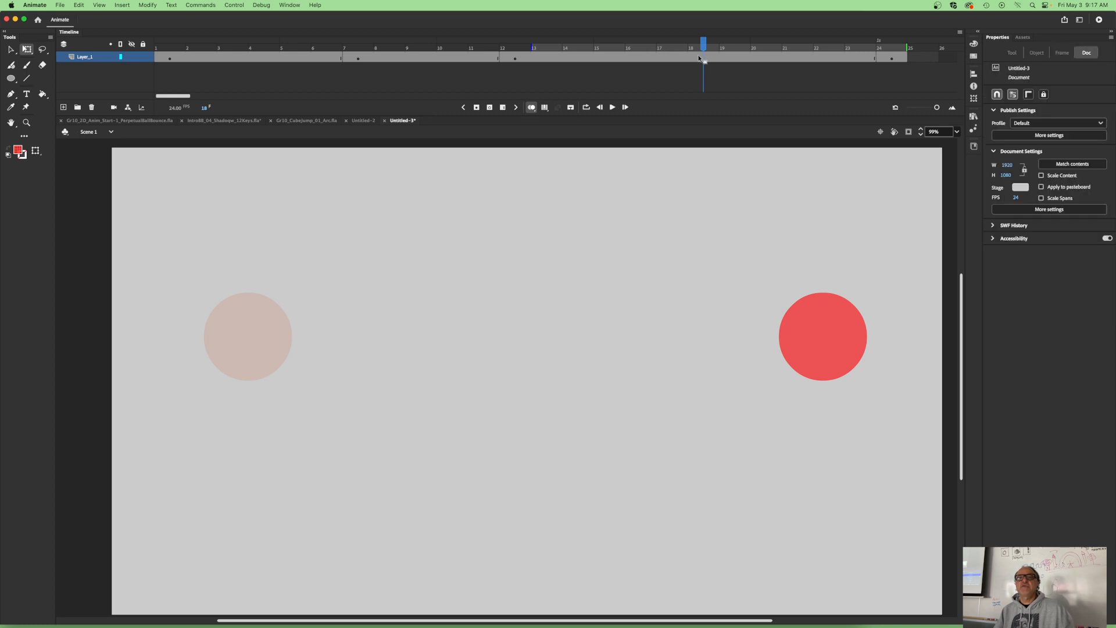
click(697, 58)
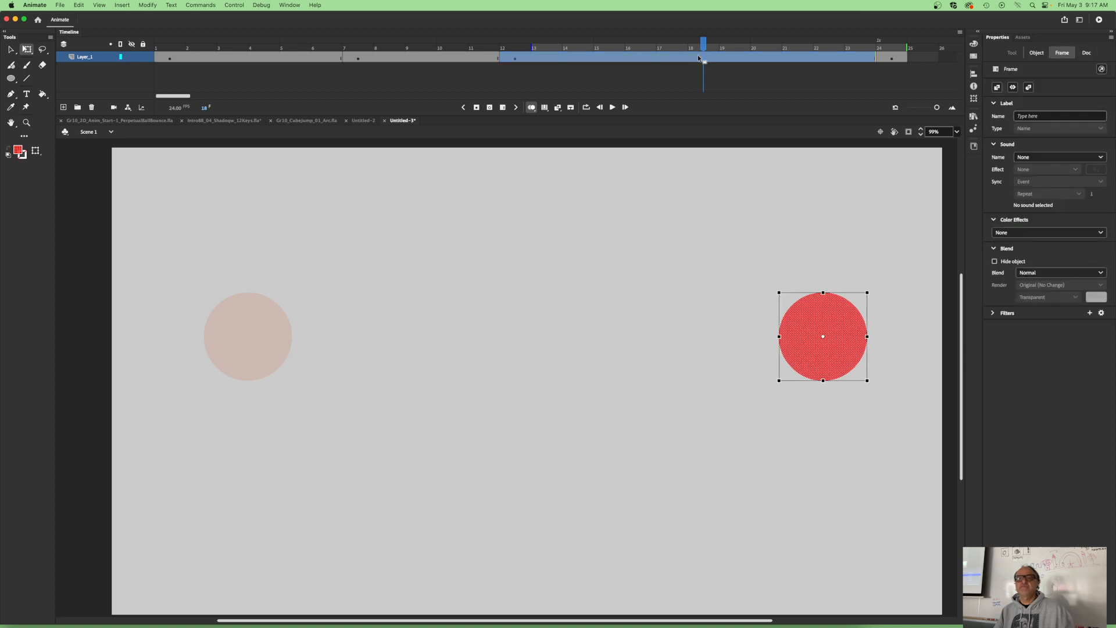
click(489, 107)
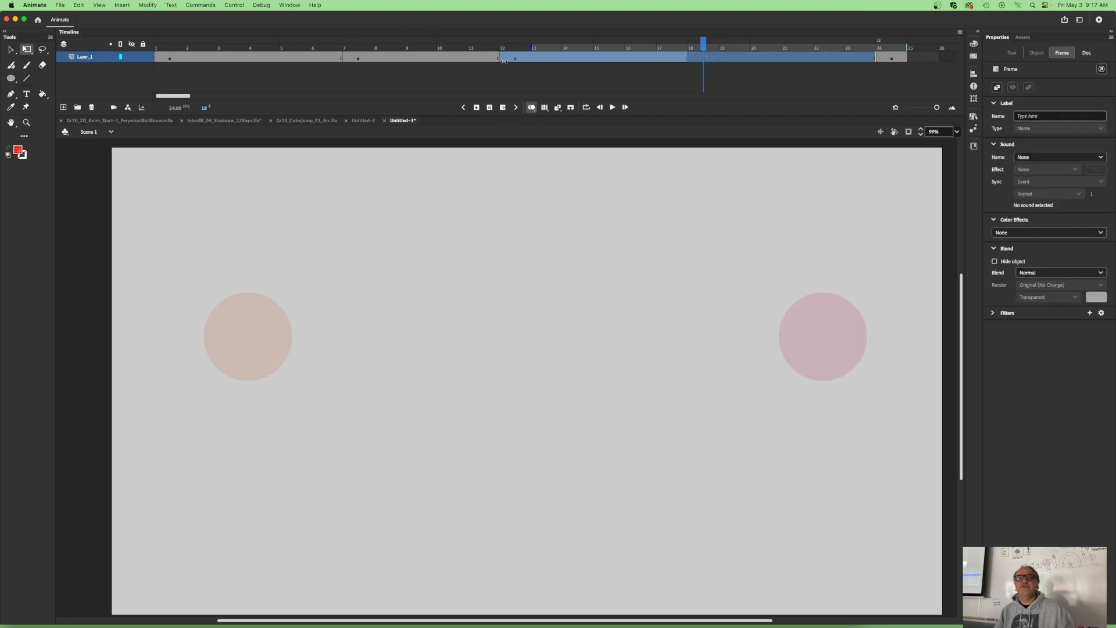
click(514, 58)
right_click(513, 60)
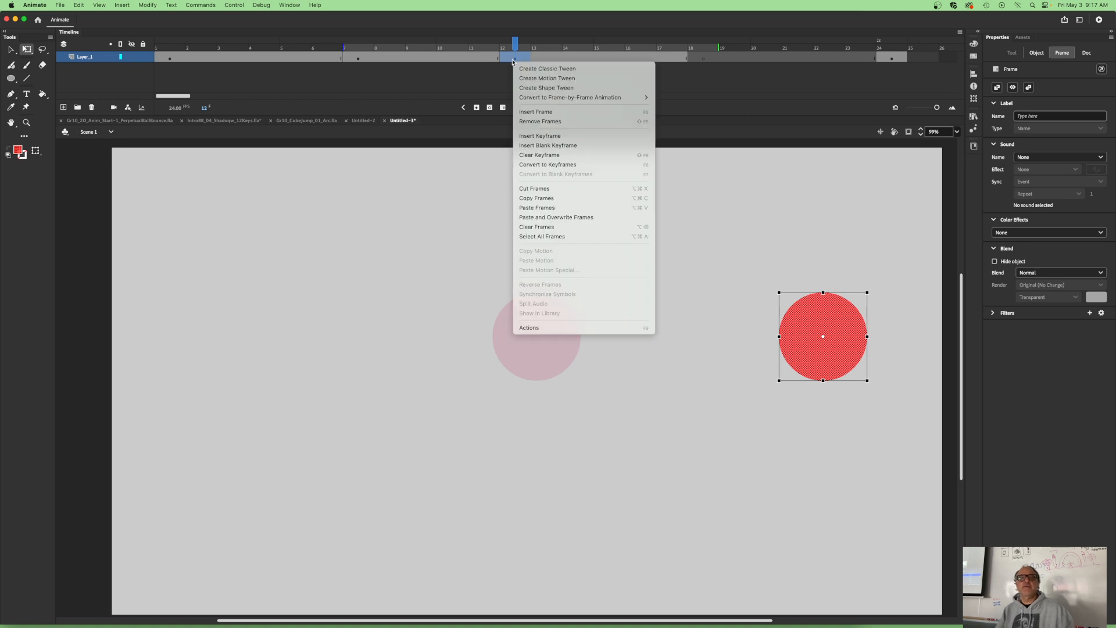
click(538, 199)
click(703, 55)
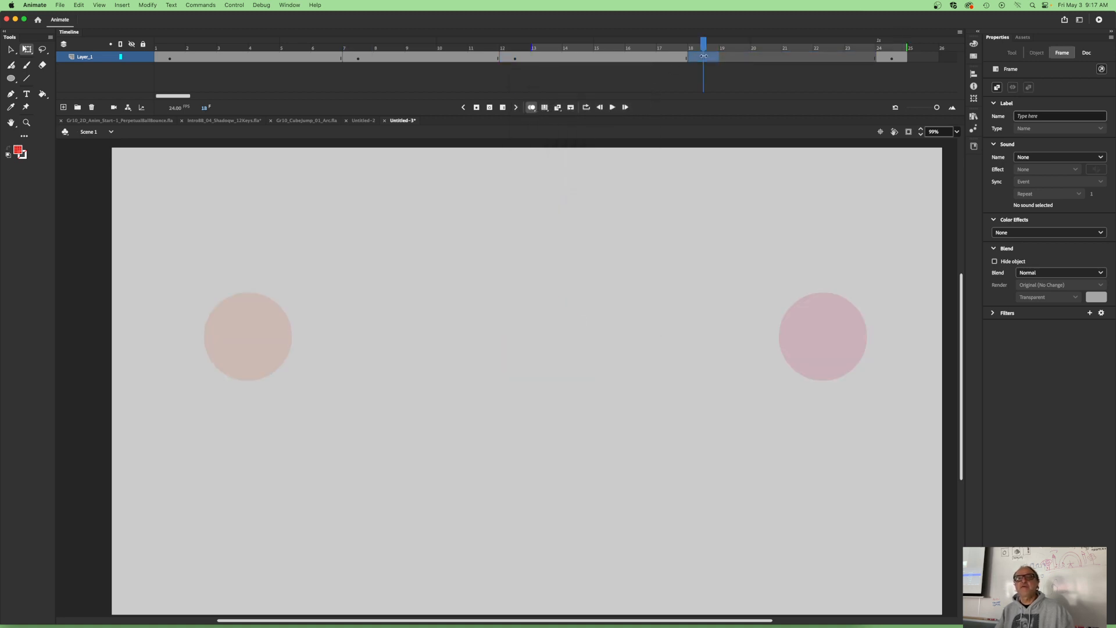
right_click(703, 57)
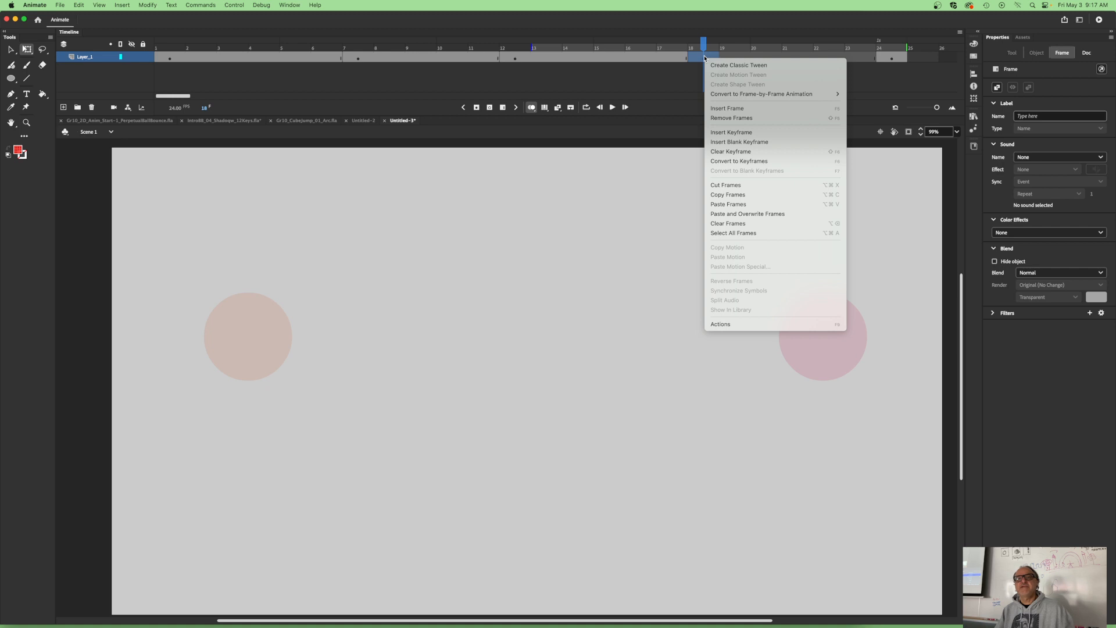
click(719, 206)
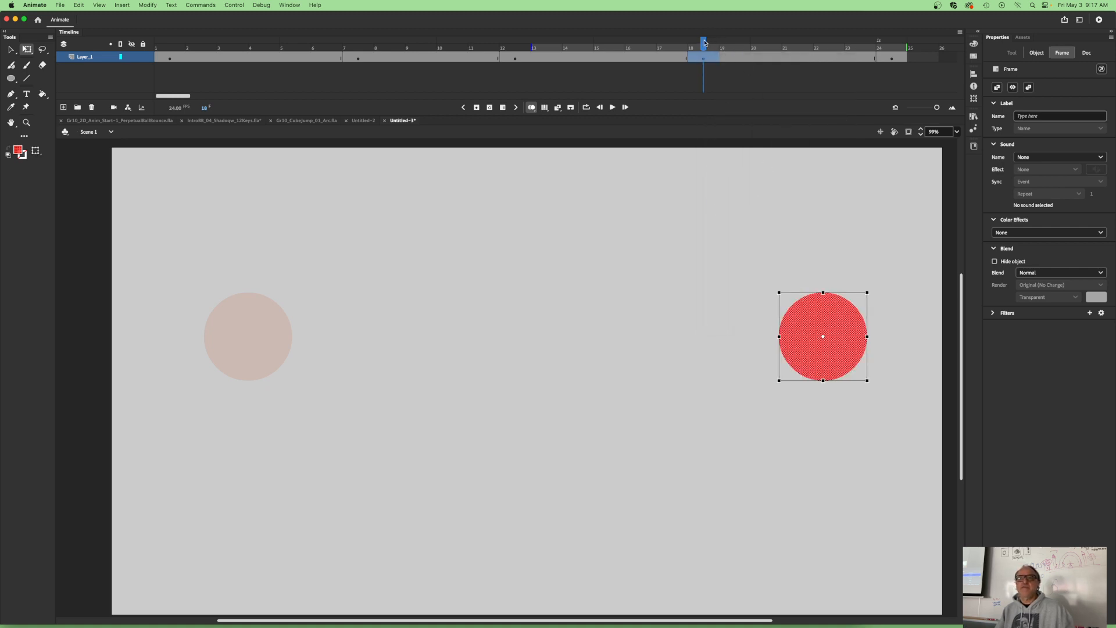
- On the keyframe at frame 18, move the ball horizontally to the middle of the stage, at about X 907
drag(823, 337, 551, 339)
key(shift+Left)
key(shift+Left)
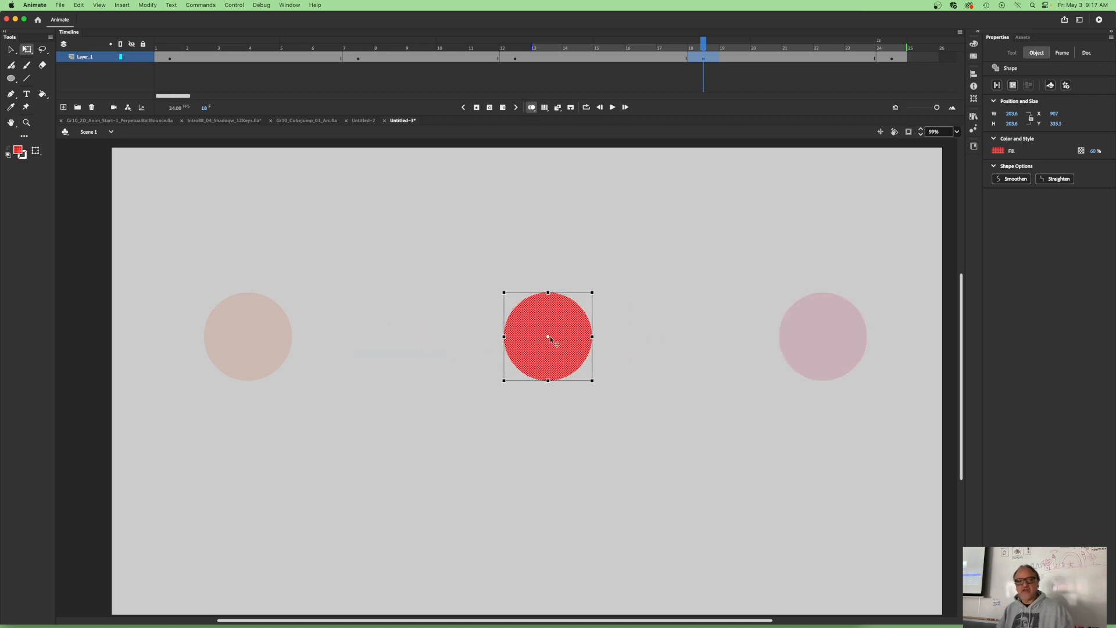
key(shift+Right)
key(shift+Right)
key(shift+Left)
key(shift+Left)
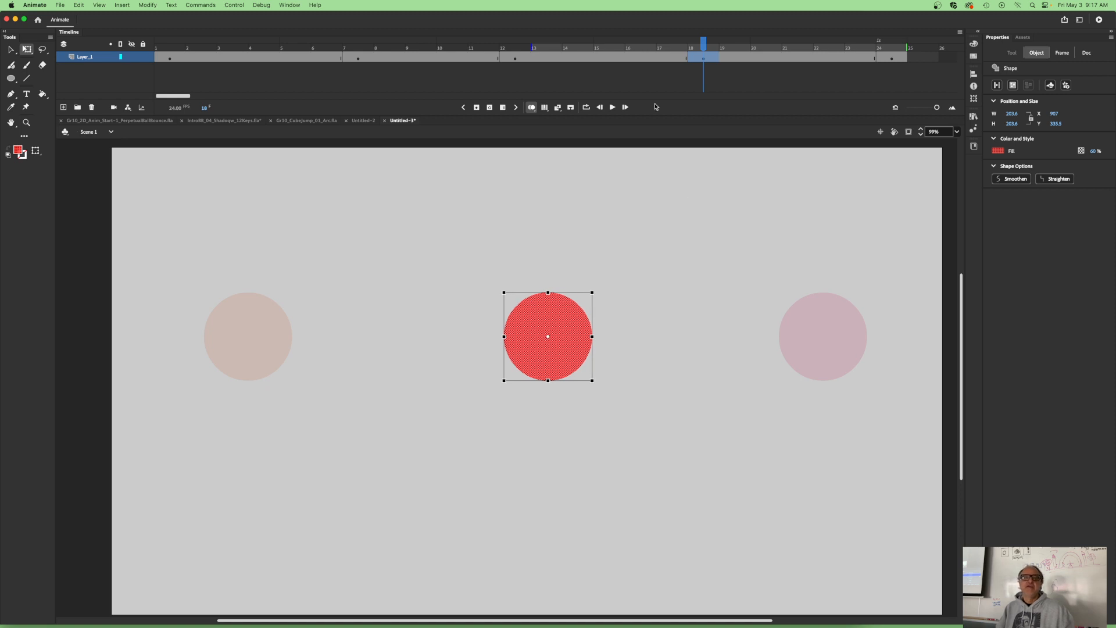
- Turn off onion skinning and play back the ball animation
click(529, 107)
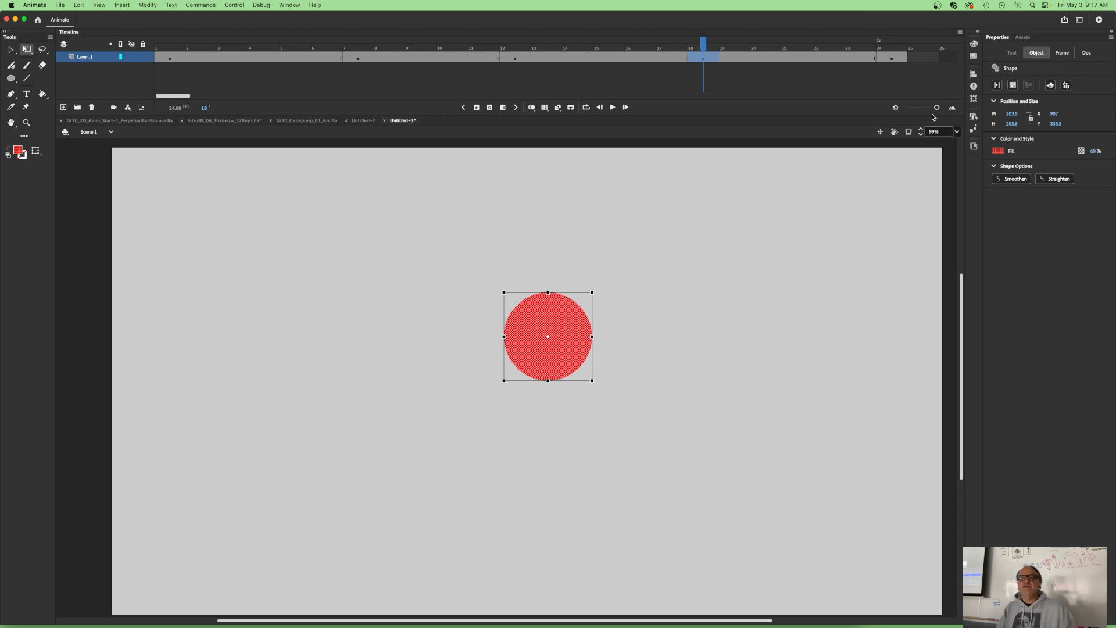
click(612, 107)
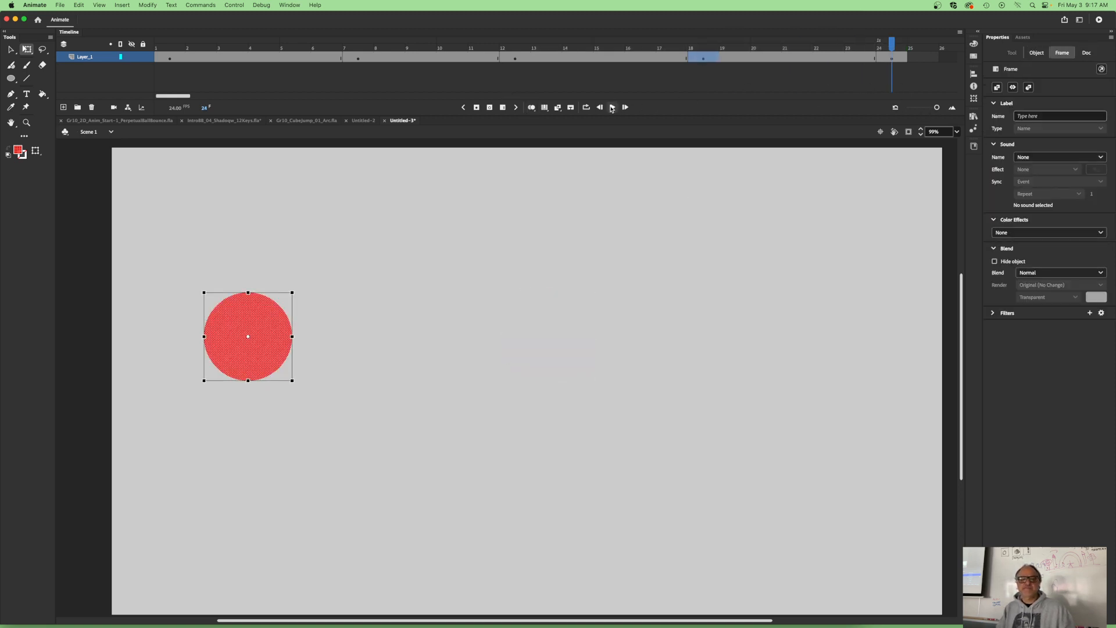
click(612, 108)
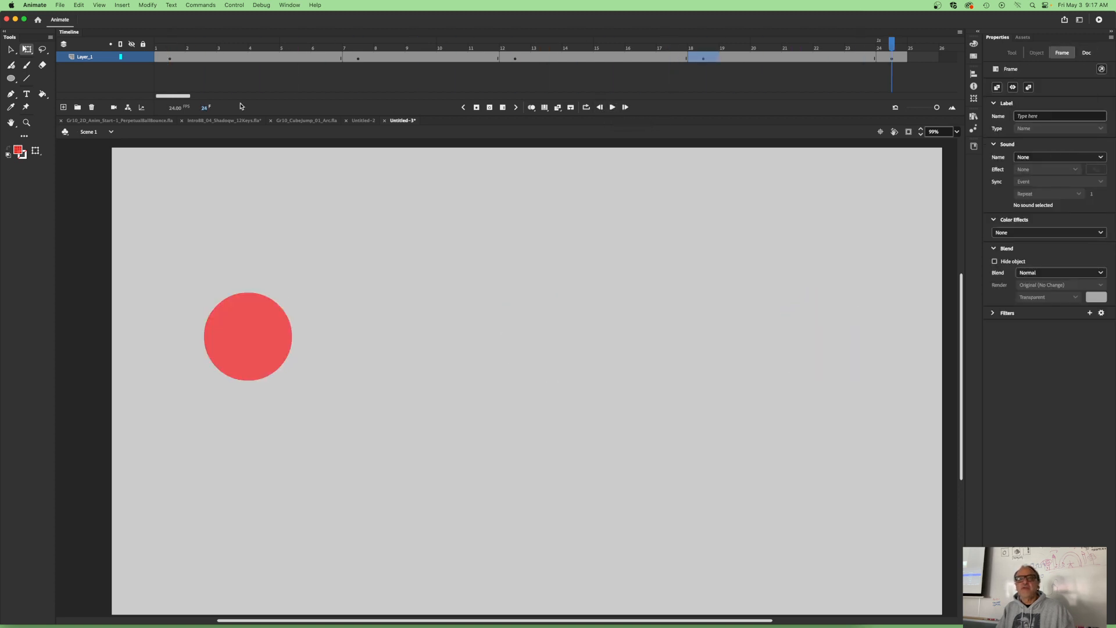
- Review the ball's position at each Layer_1 keyframe in turn: frames 1, 7, 12, 18 and 24
click(171, 57)
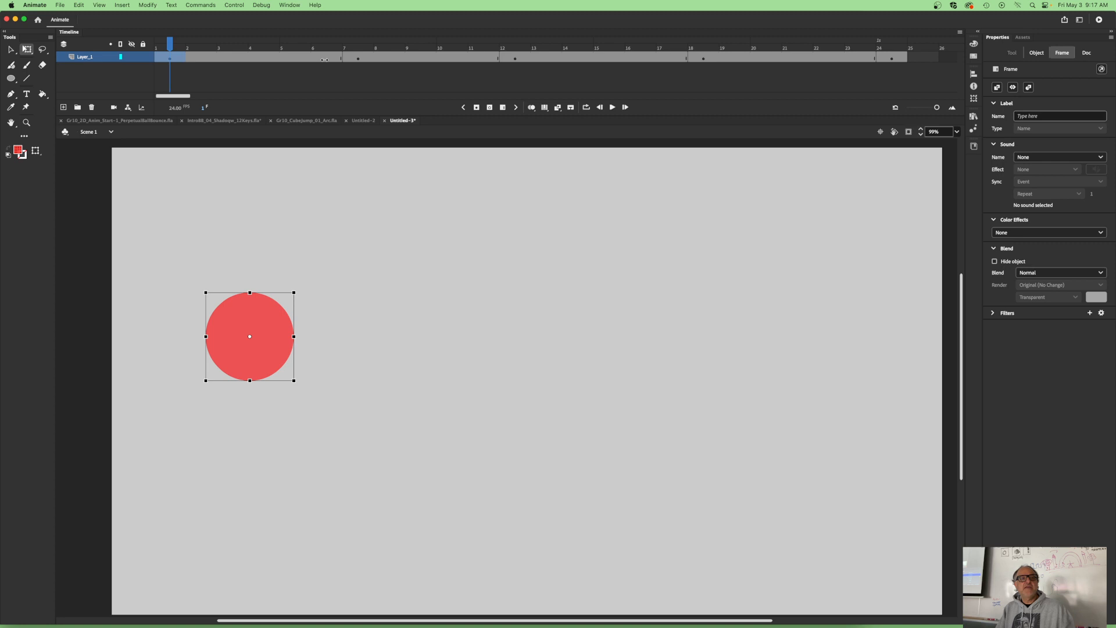
click(357, 58)
click(515, 58)
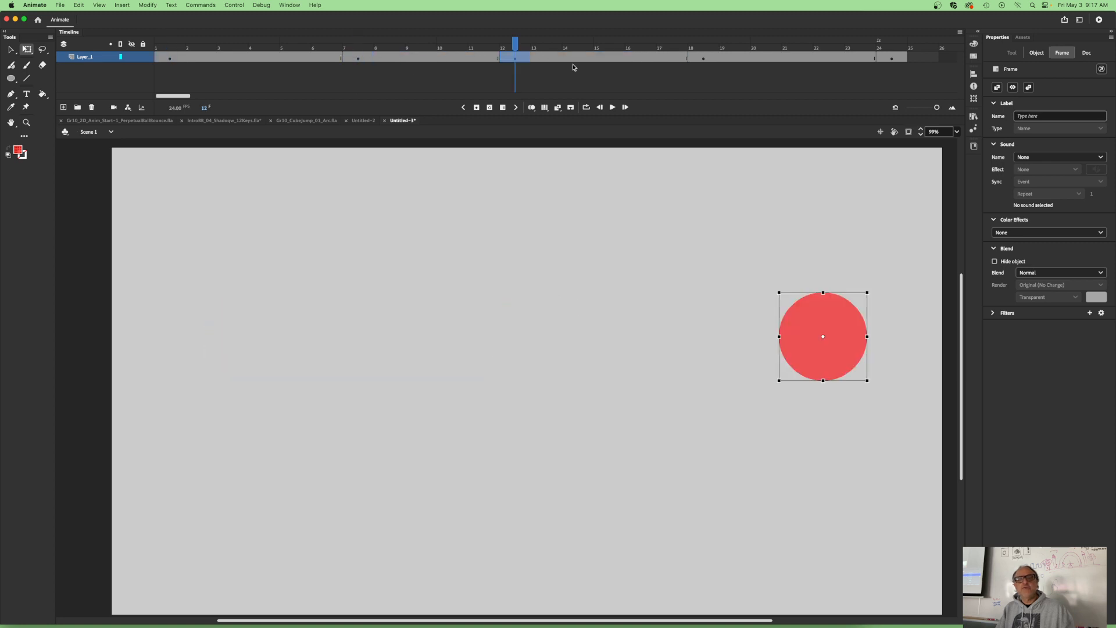
click(705, 58)
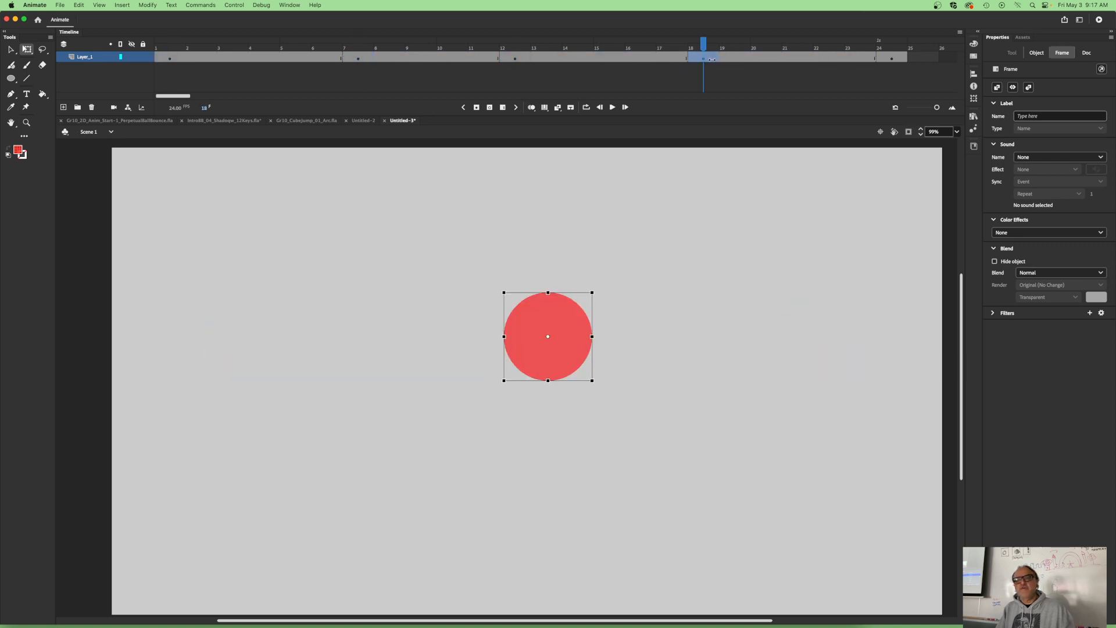
click(892, 58)
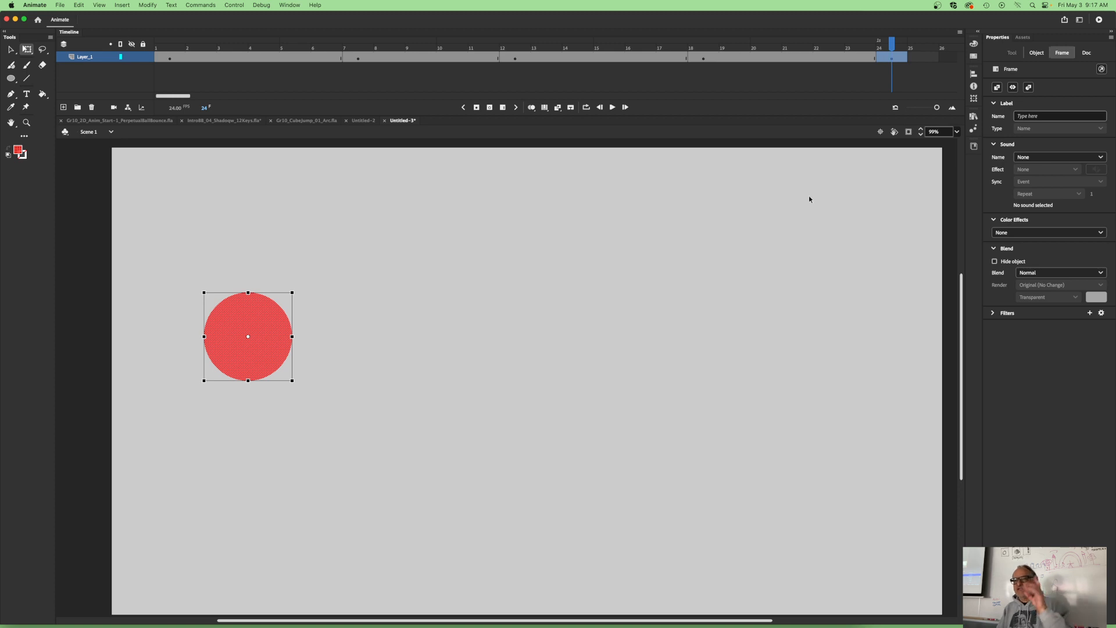